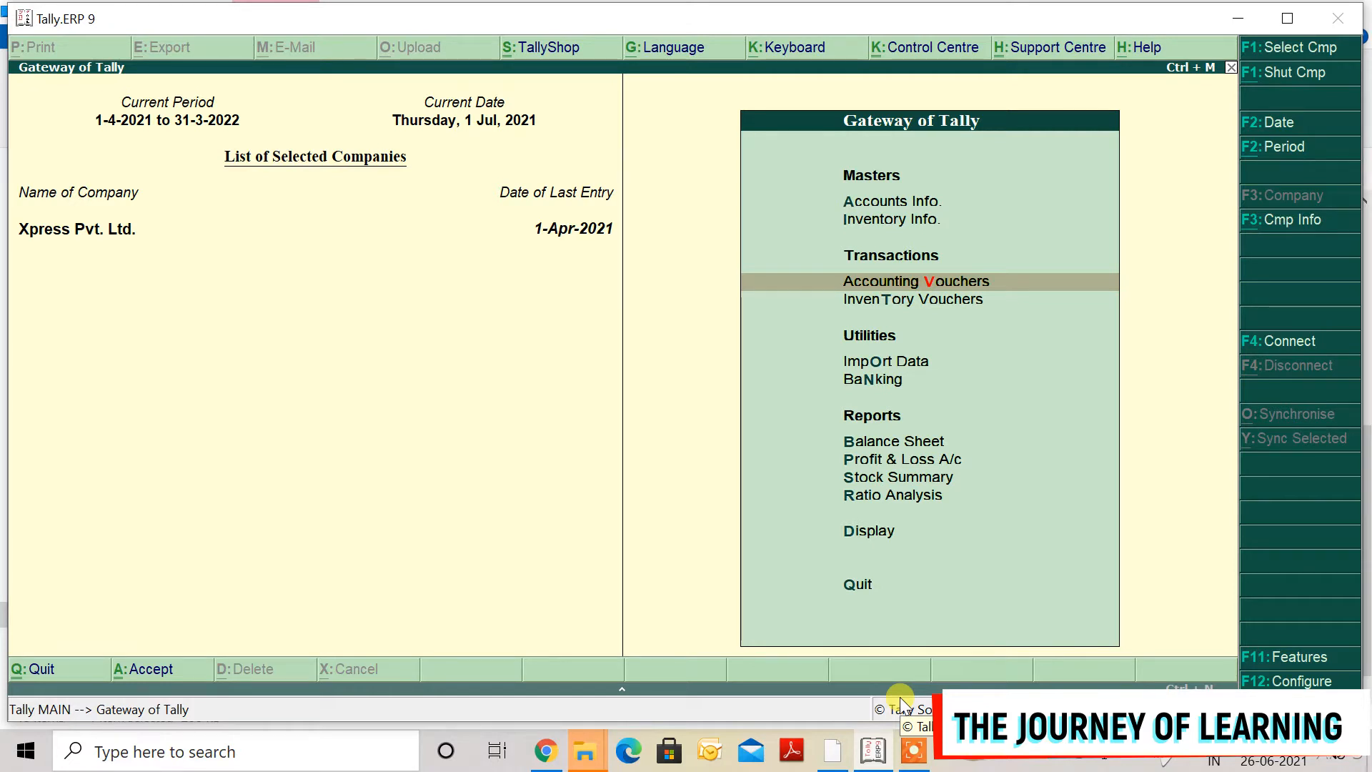
Start a new sales voucher and enter invoice 1 as its reference number.
key(Return)
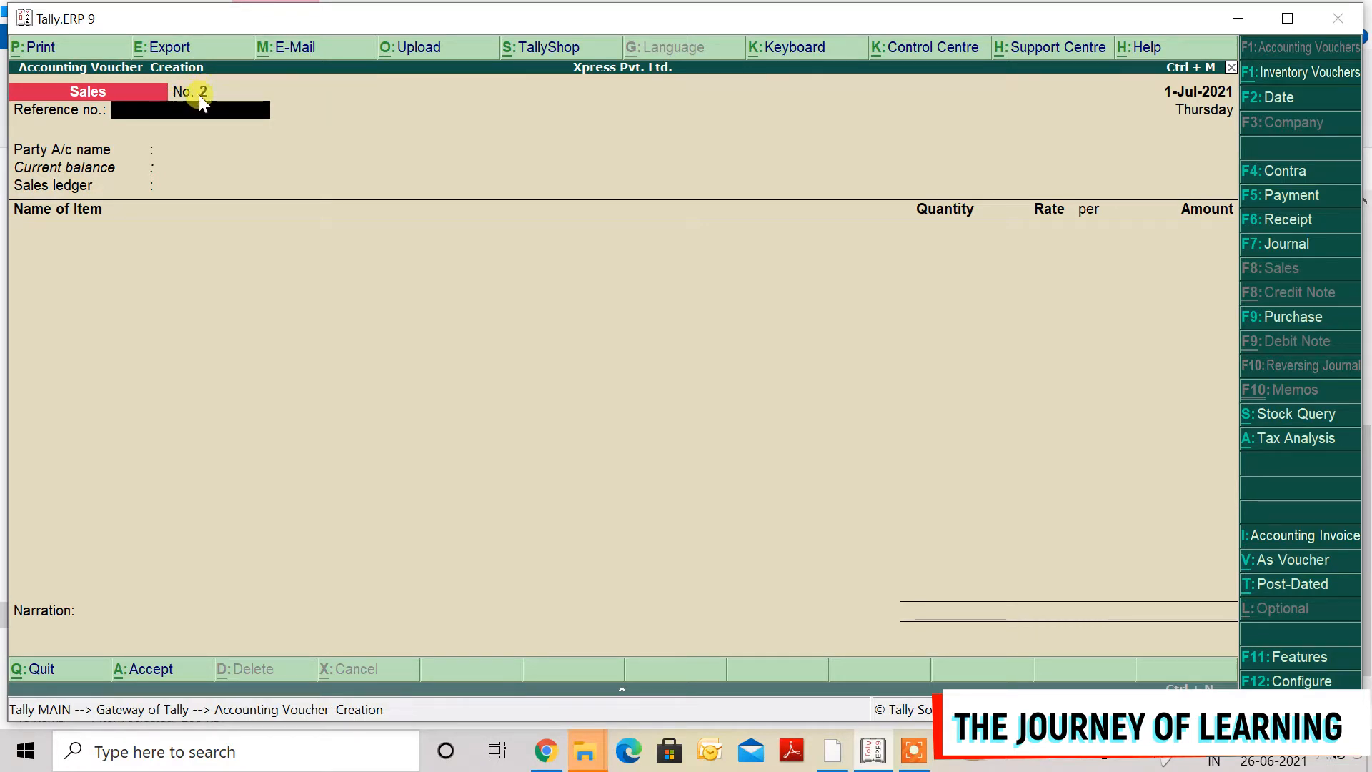
click(169, 91)
text(voce)
text(1)
Set the sales voucher's date to 1-7-2021.
click(1255, 97)
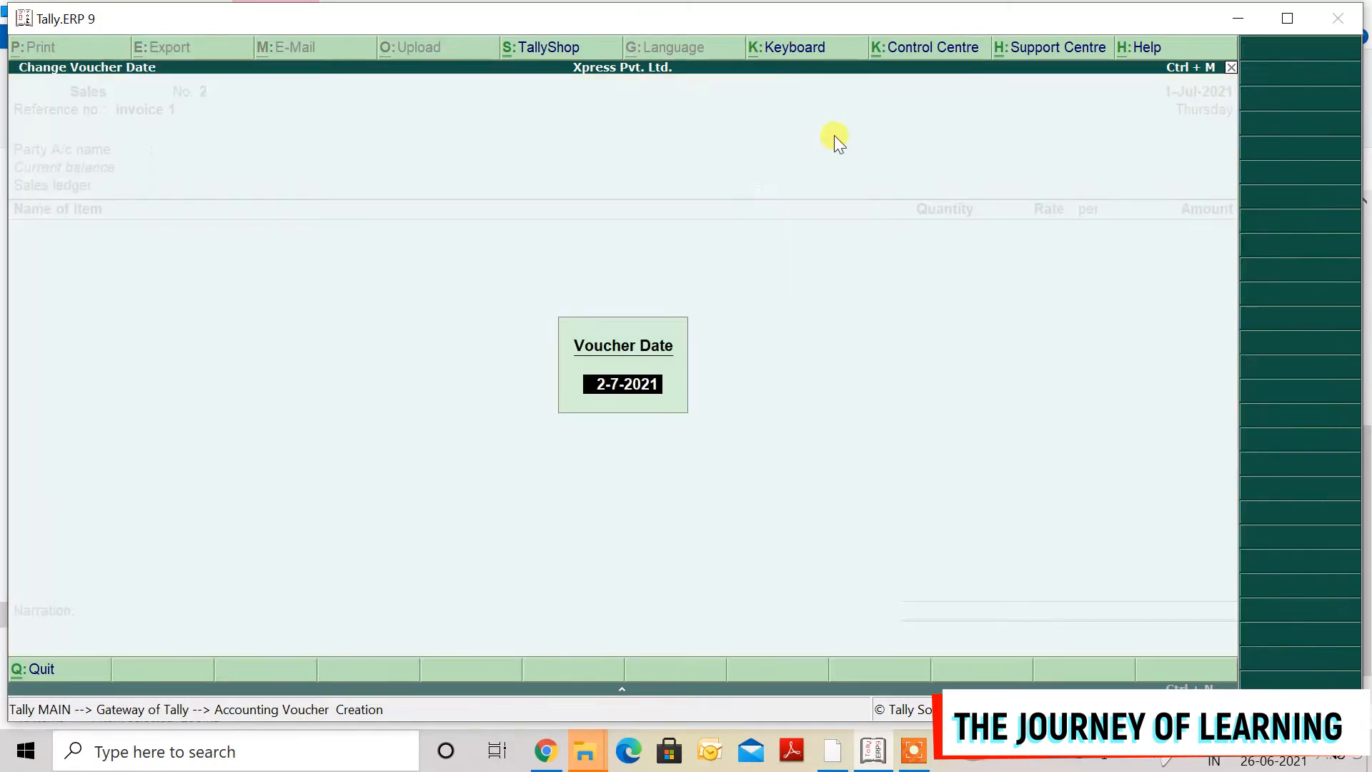
text(1-)
text(7.)
text(2021)
key(Return)
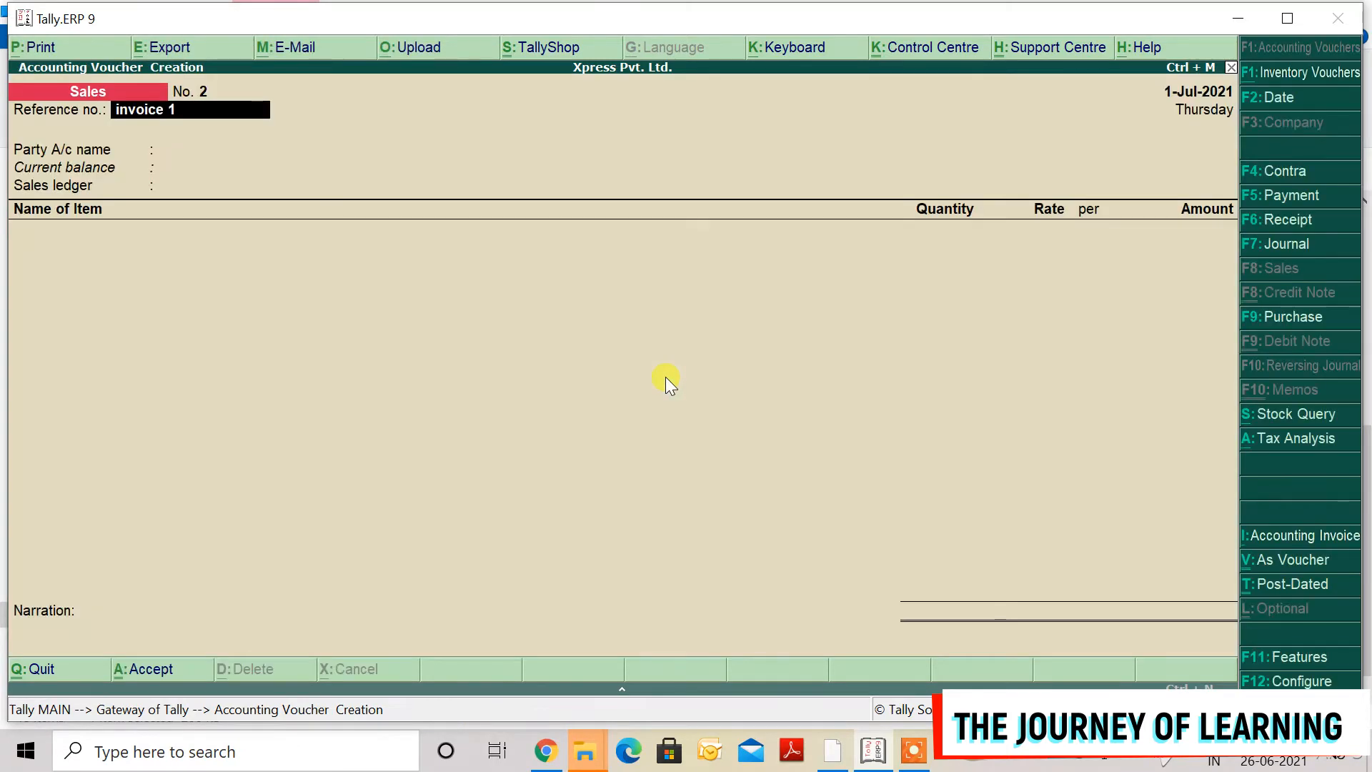
Accept the reference number and choose ABC Pvt Ltd as the party account.
key(Return)
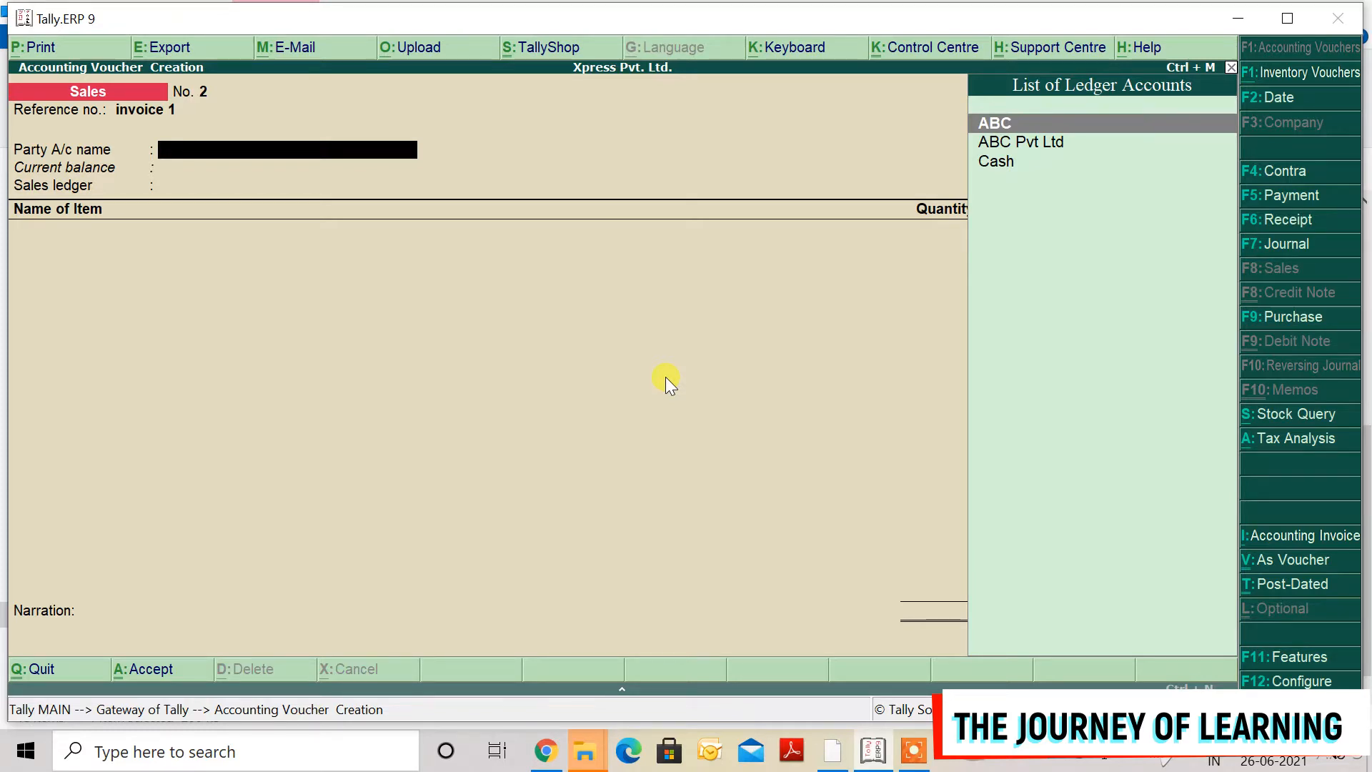
key(Down)
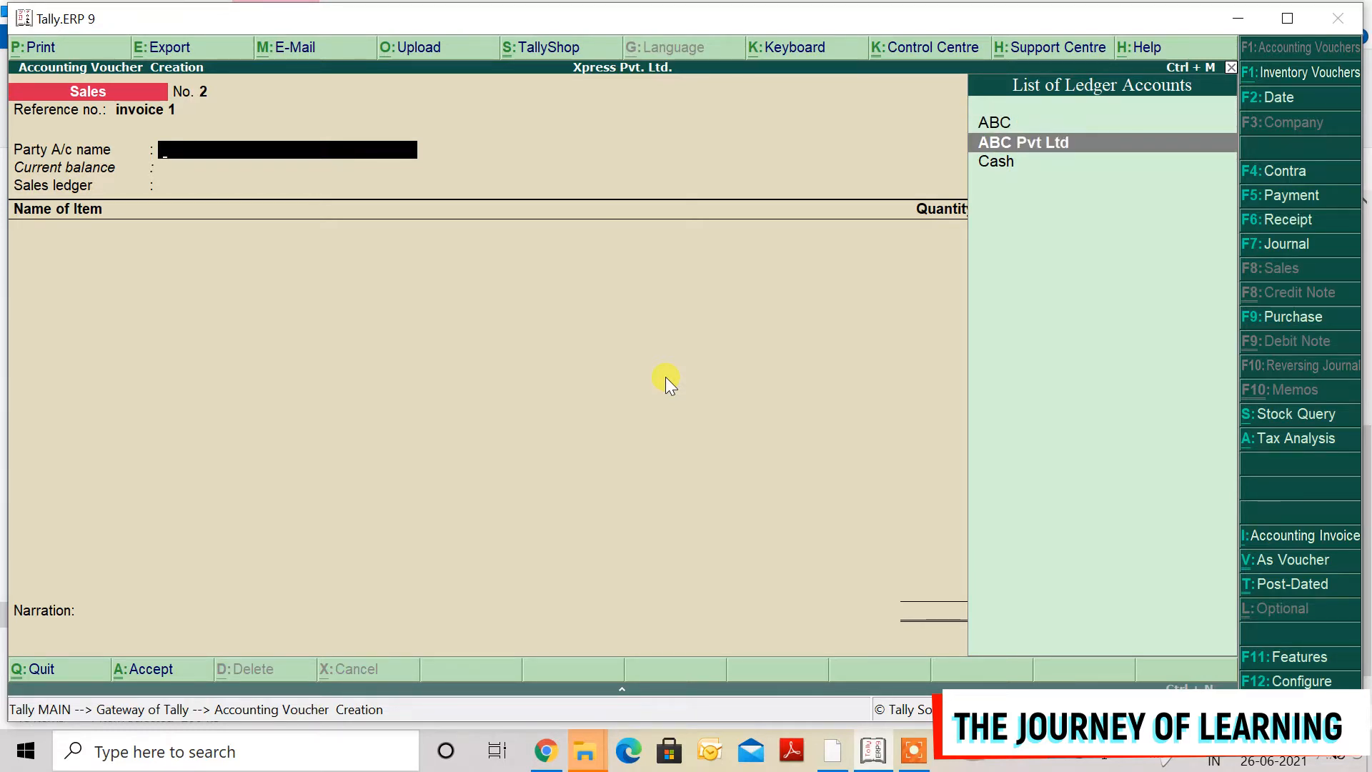
key(Return)
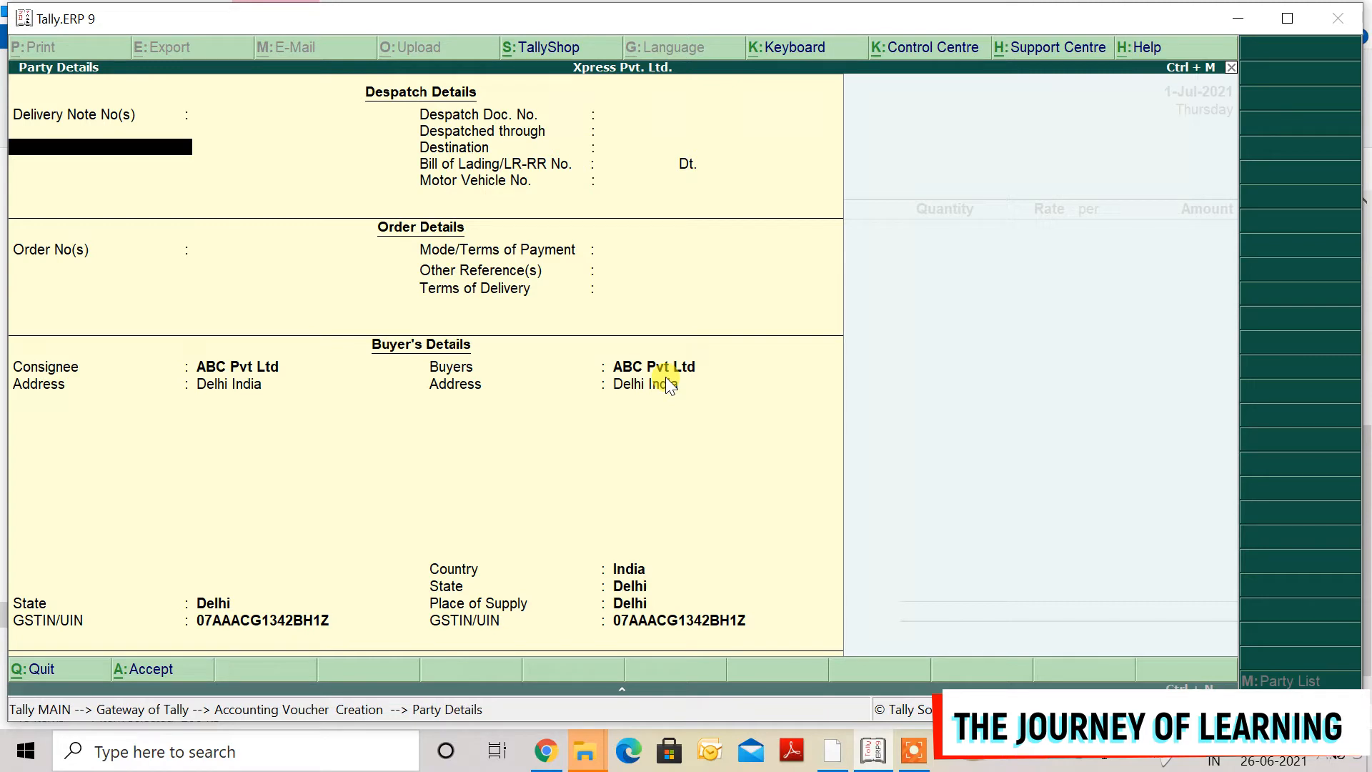
Leave all despatch and order fields in the party details blank and proceed to the consignee details.
key(Return)
key(Return)
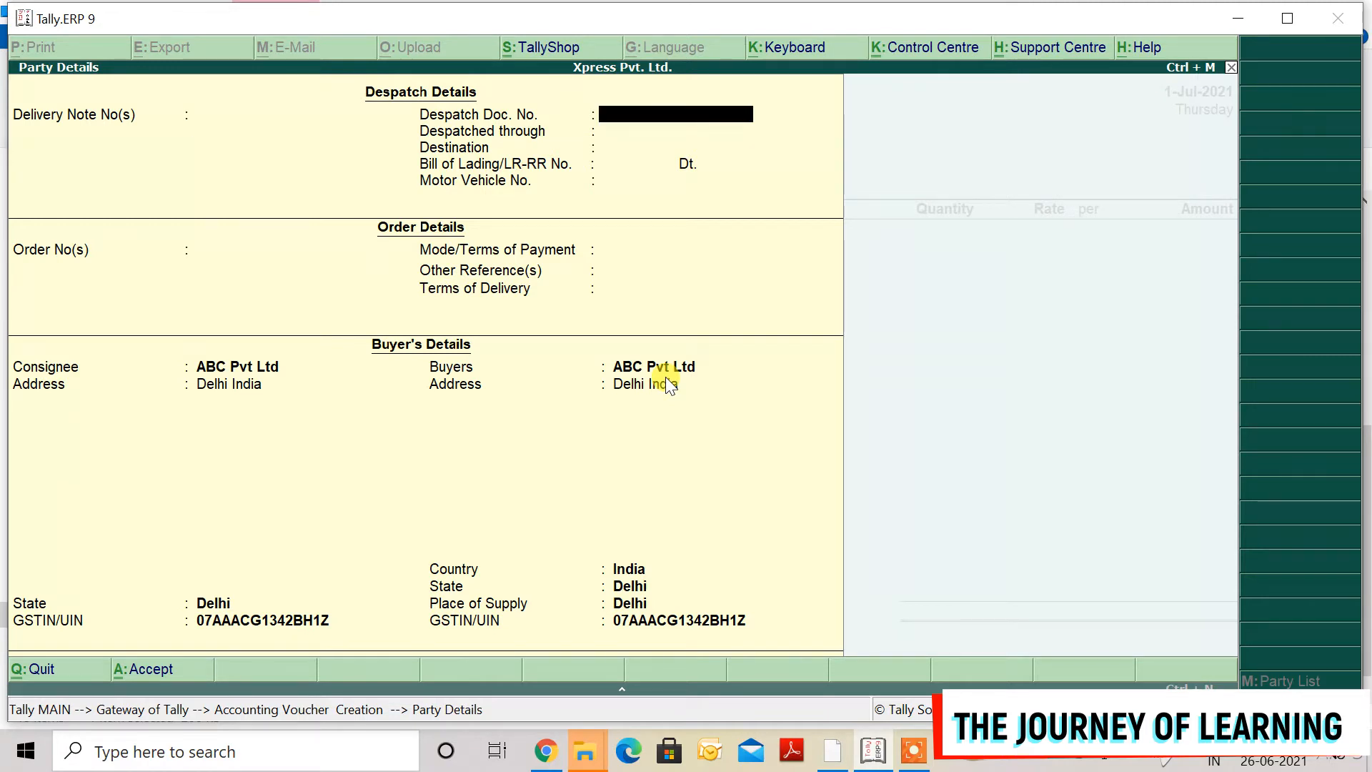
key(Return)
key(Return)
key(Return)
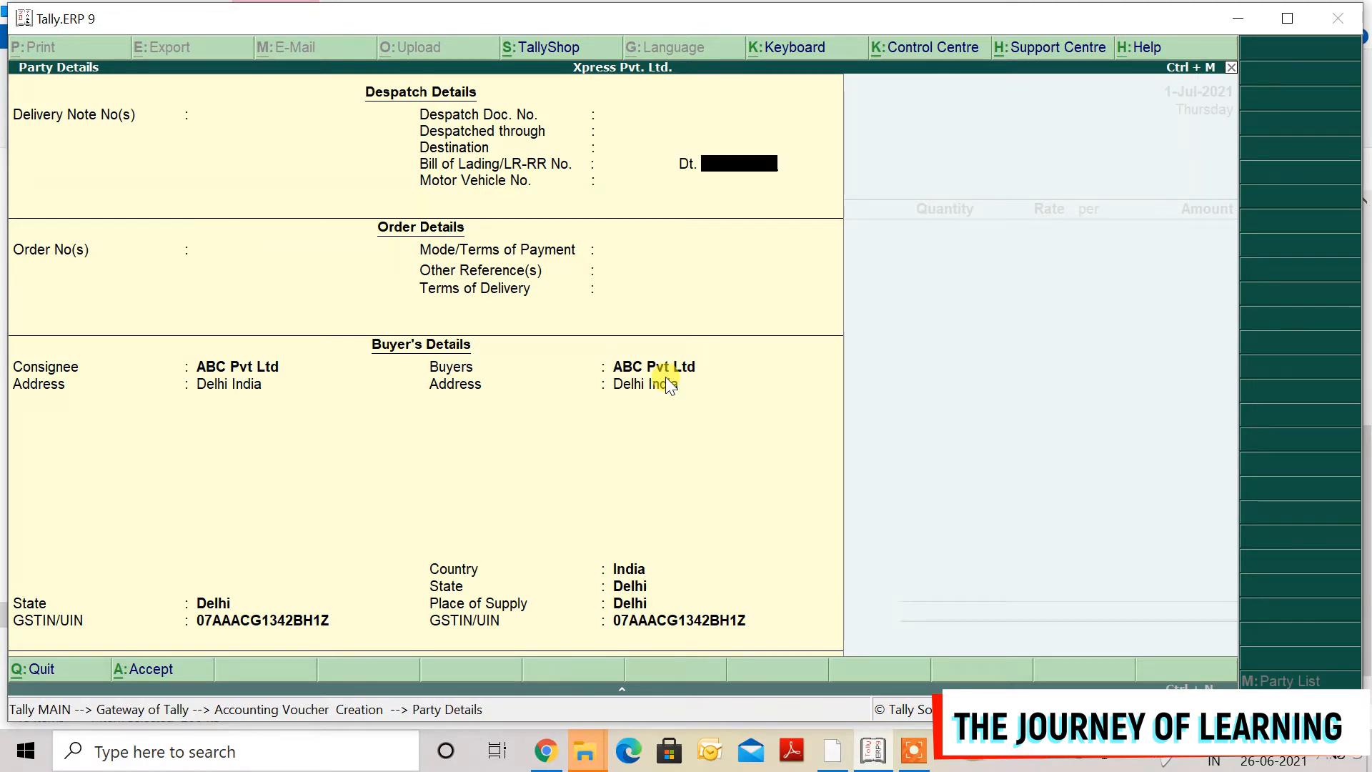
key(Return)
key(Return)
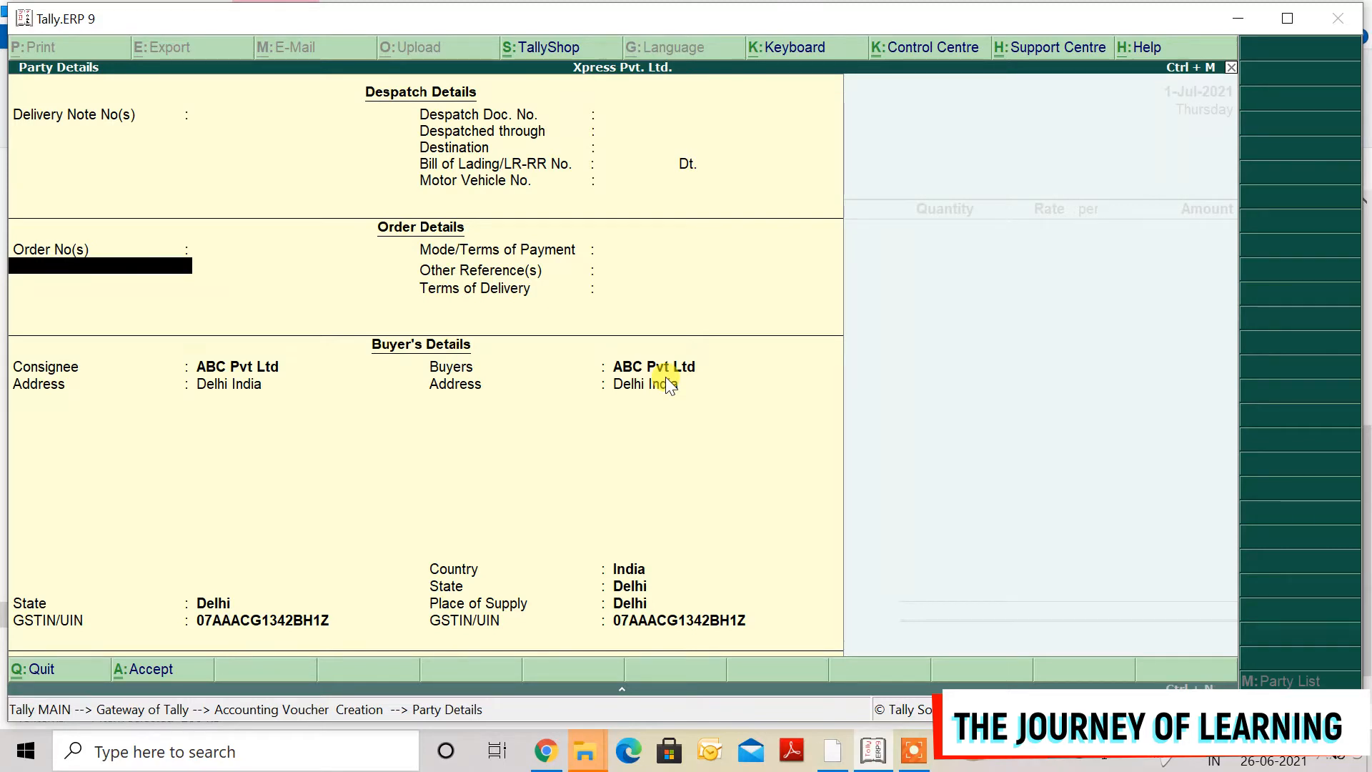
key(Return)
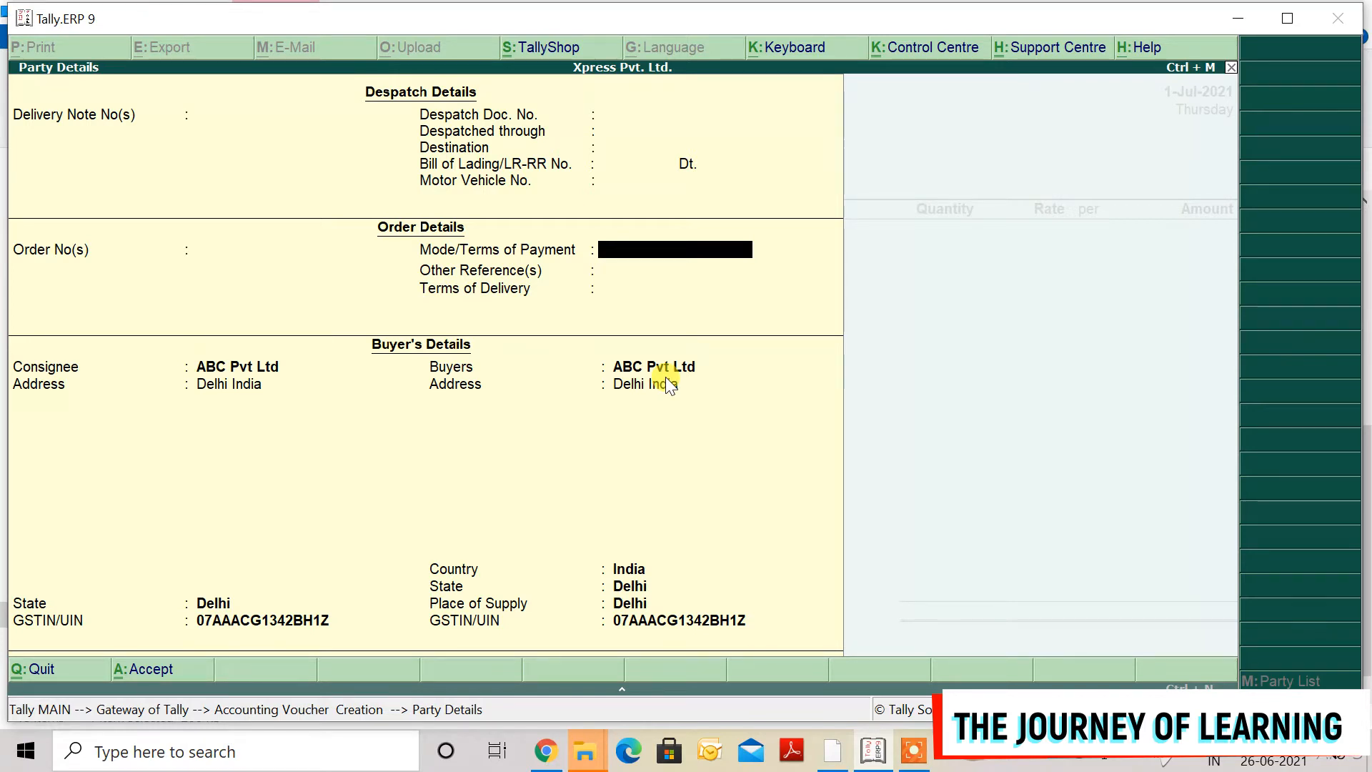
key(Return)
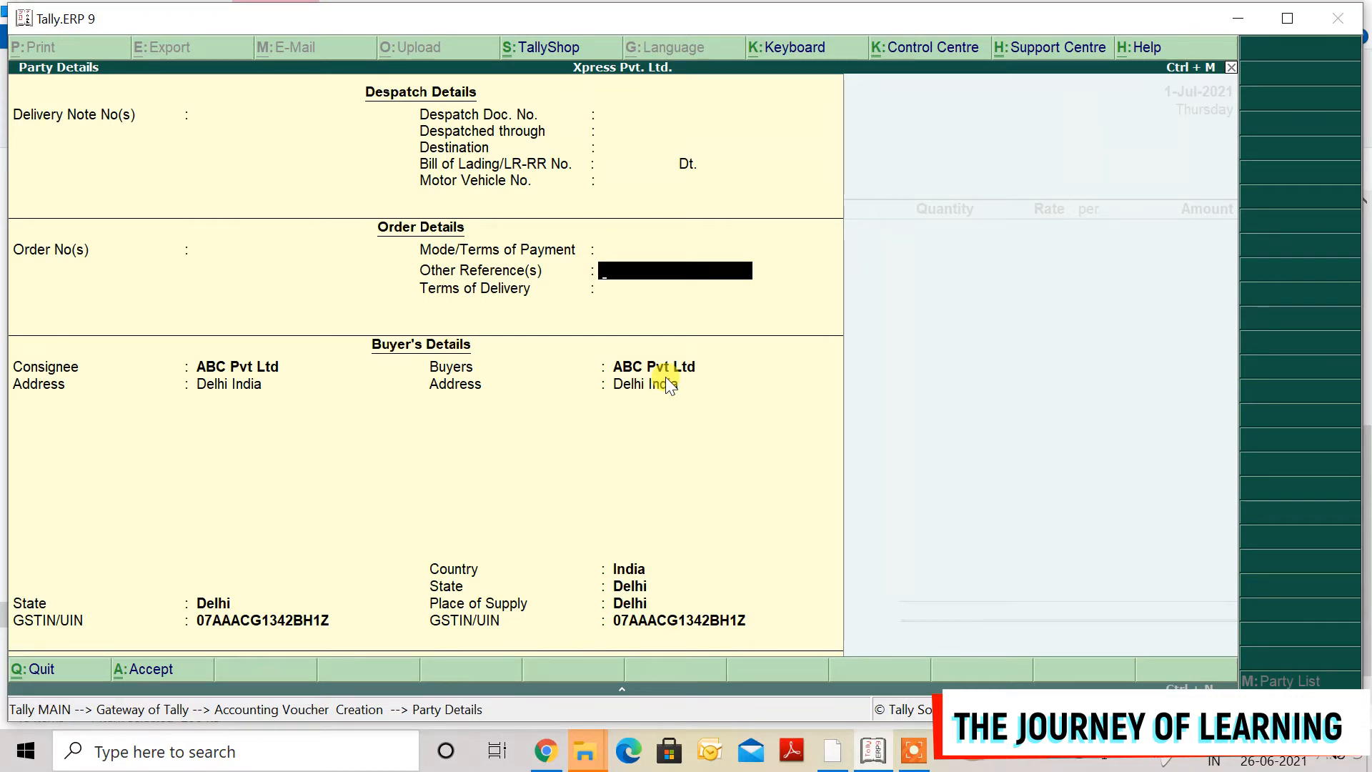
key(Return)
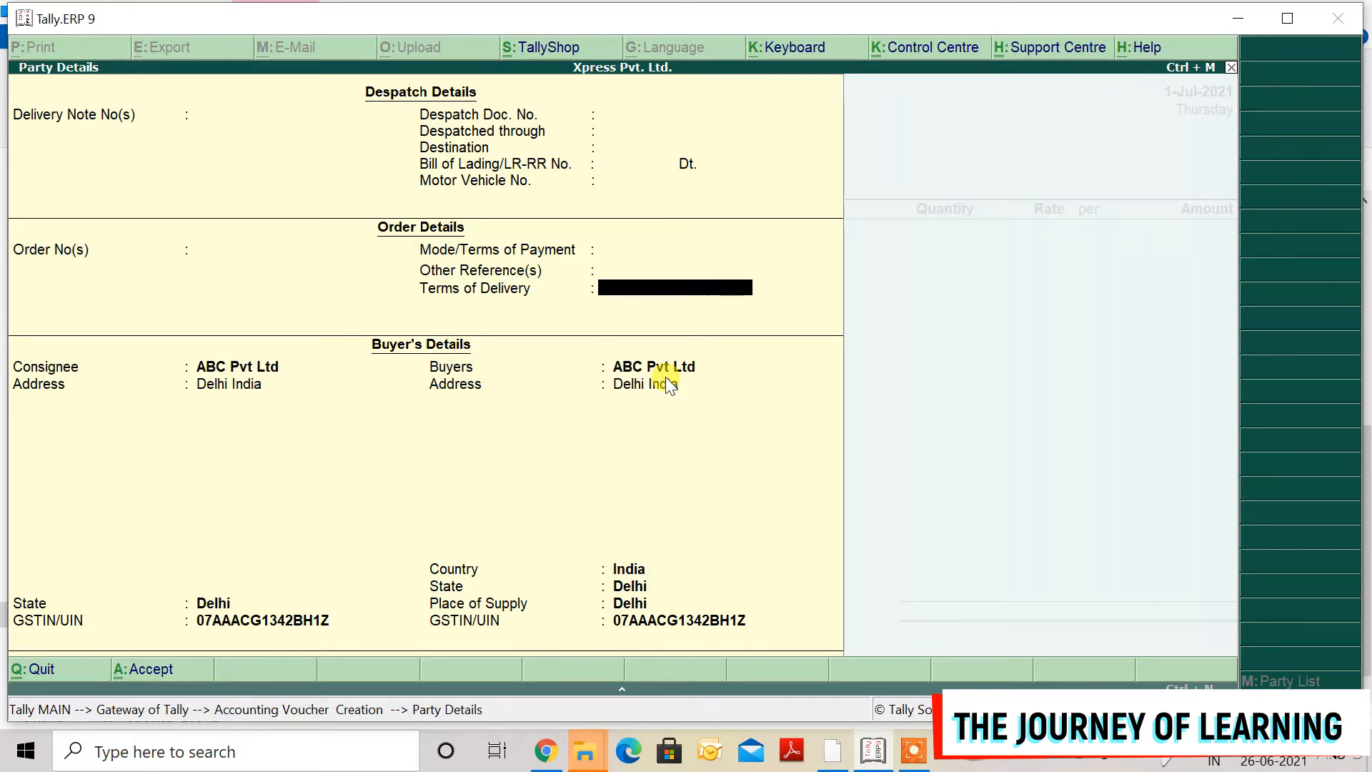
key(Return)
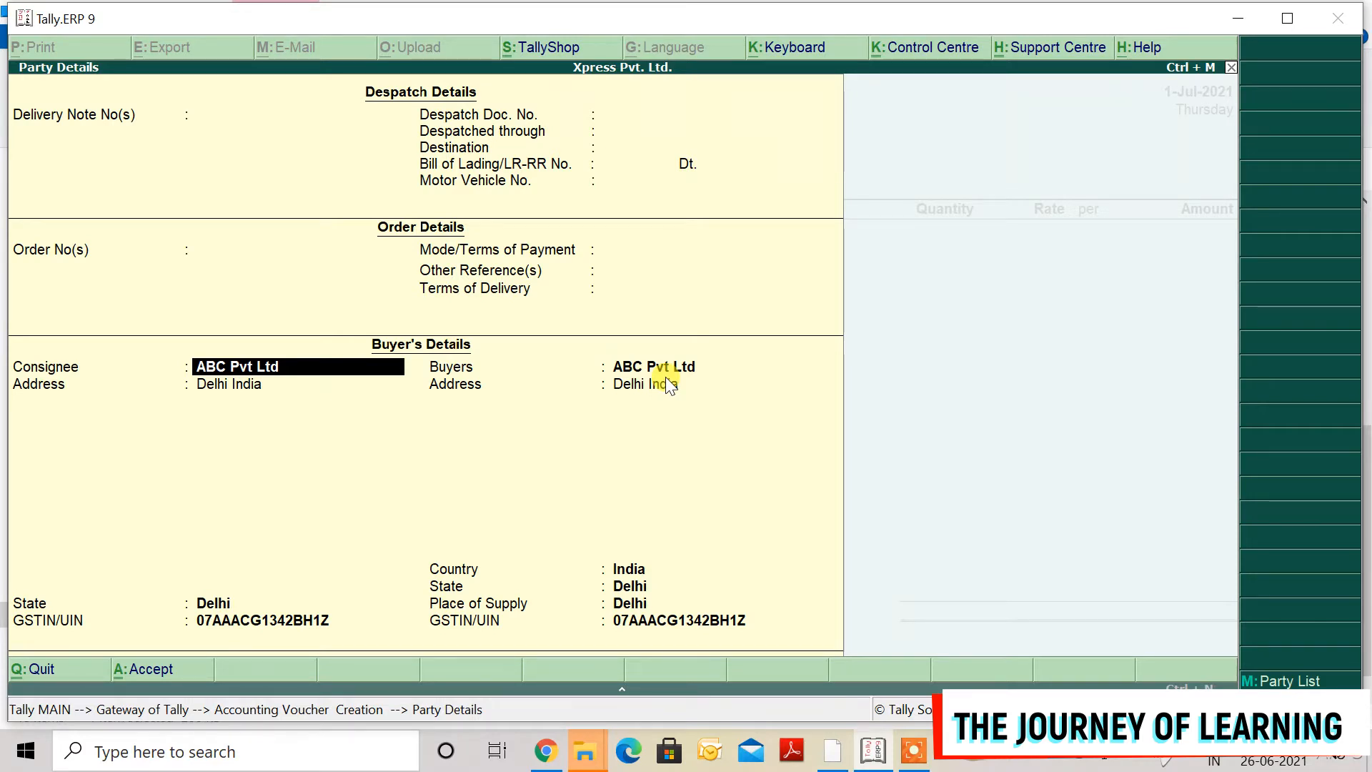
Keep the consignee name and set both the consignee's address and state to Haryana.
key(Return)
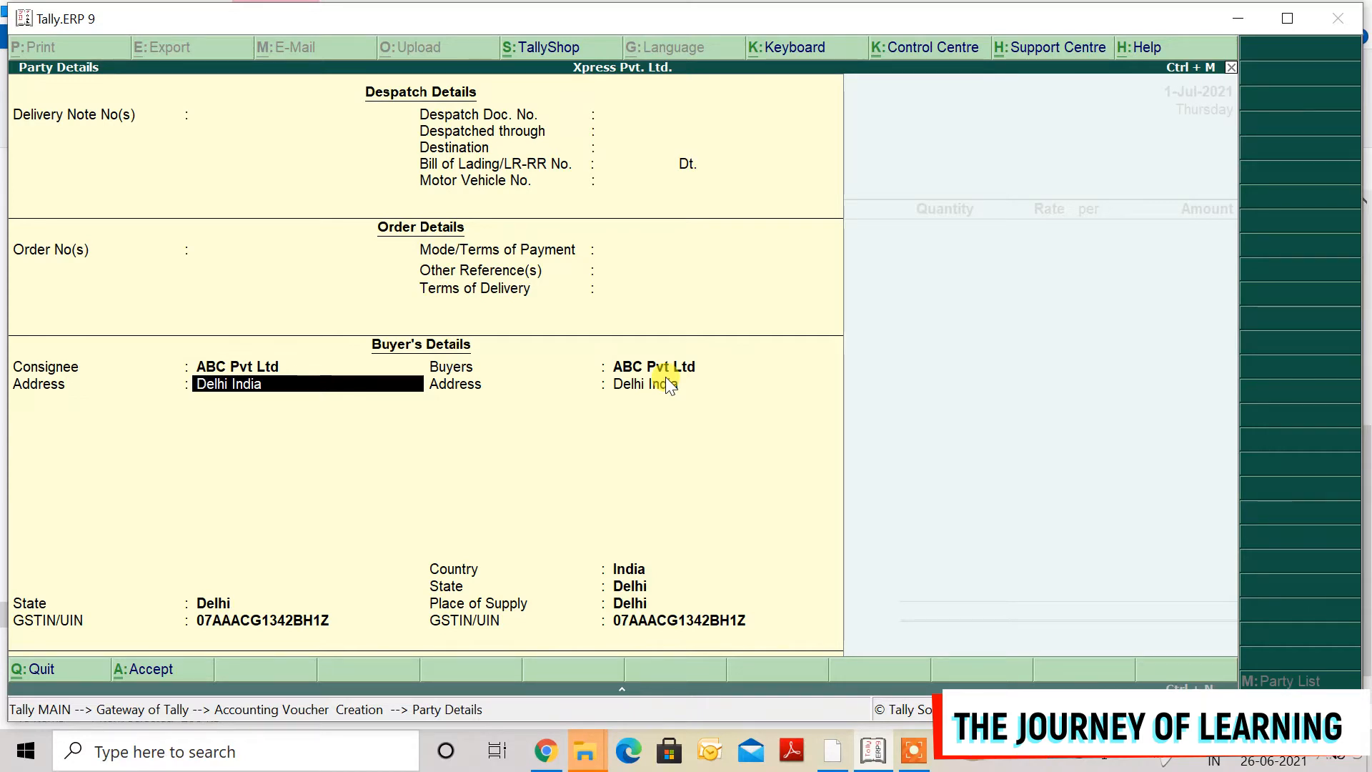
text(Haryana)
key(Return)
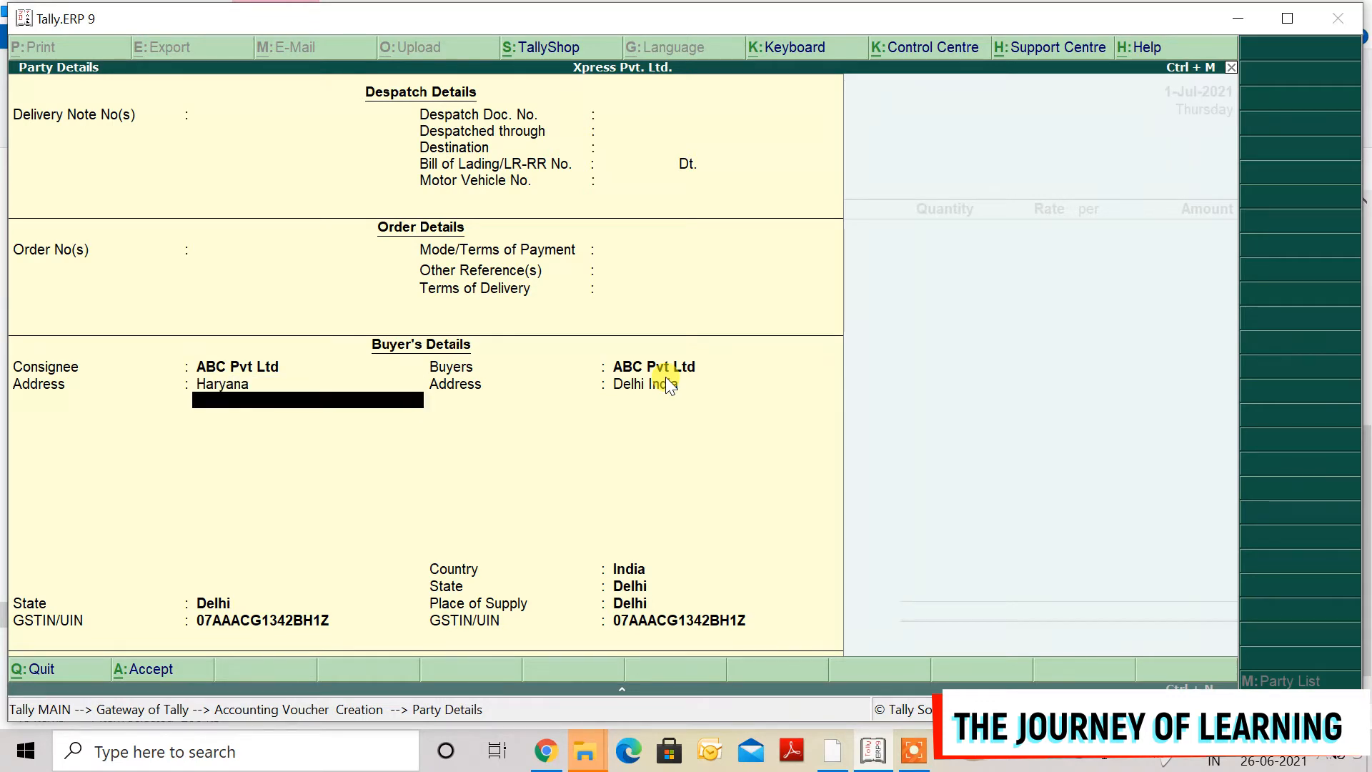
key(Return)
text(Haryana)
key(Return)
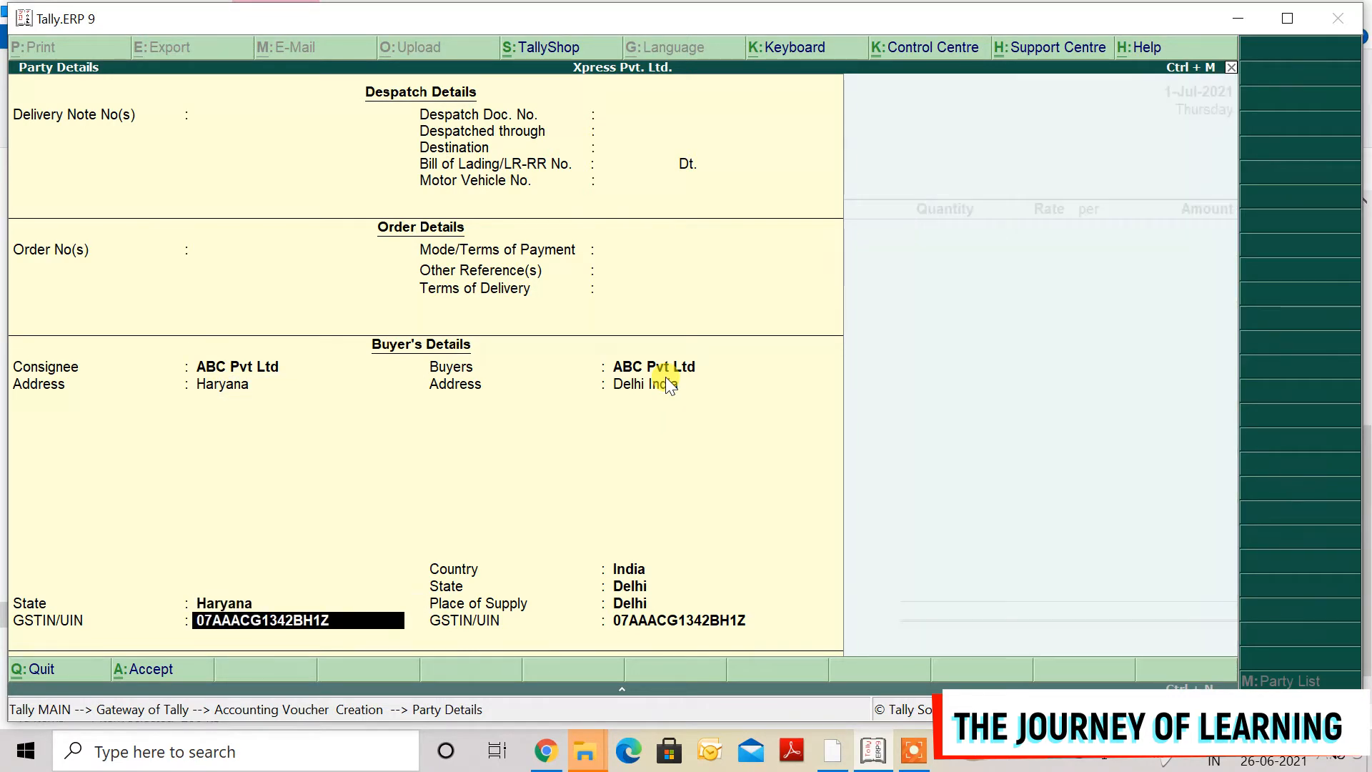
Replace the consignee's GSTIN/UIN with the party's Haryana registration number.
key(Return)
key(BackSpace)
text(06A)
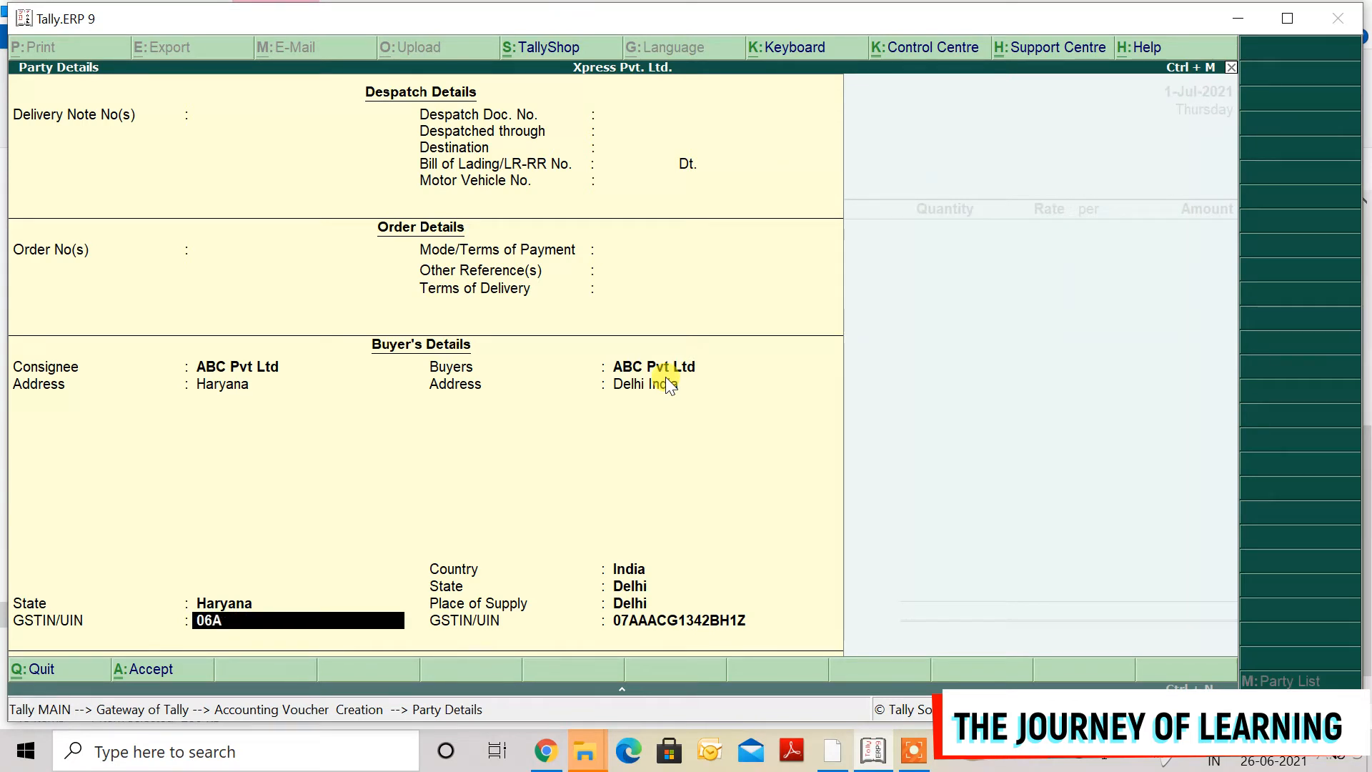
text(AACG1)
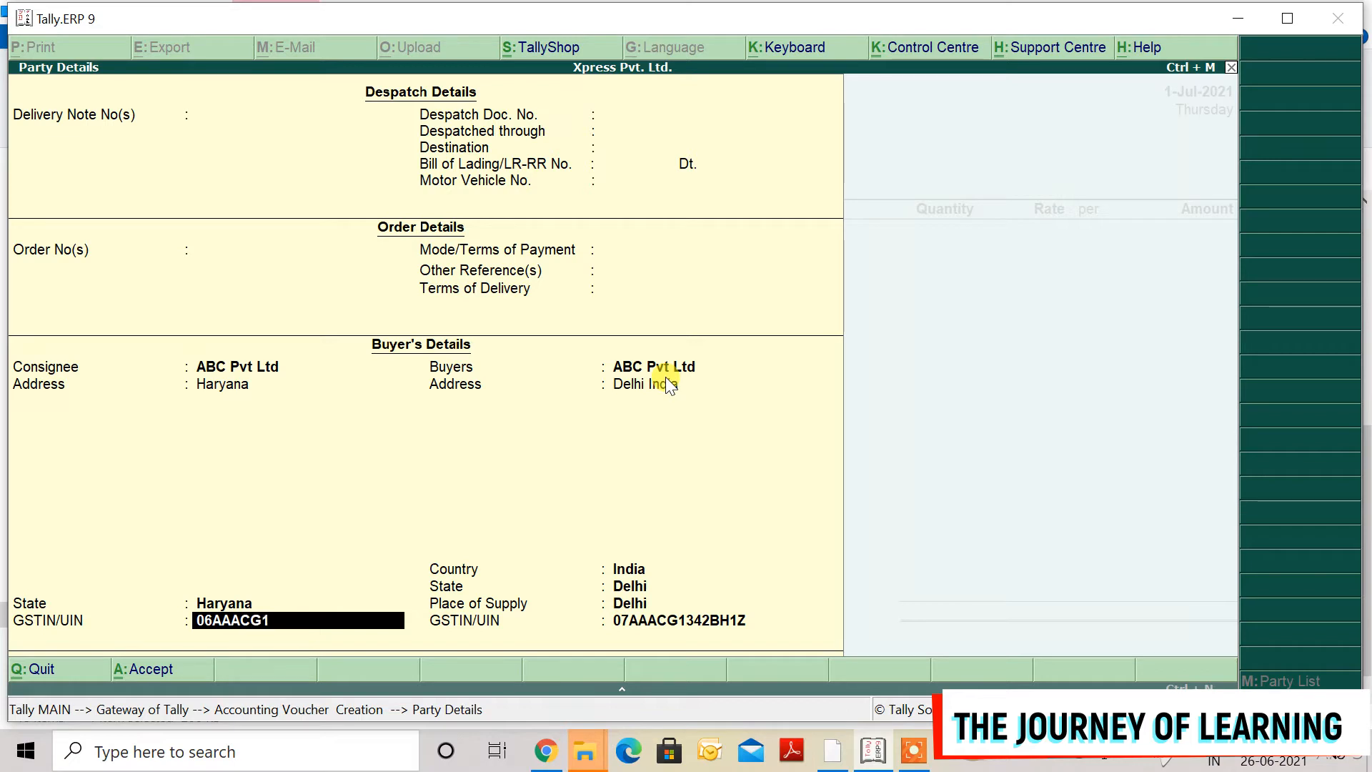
text(456H1Z)
key(Return)
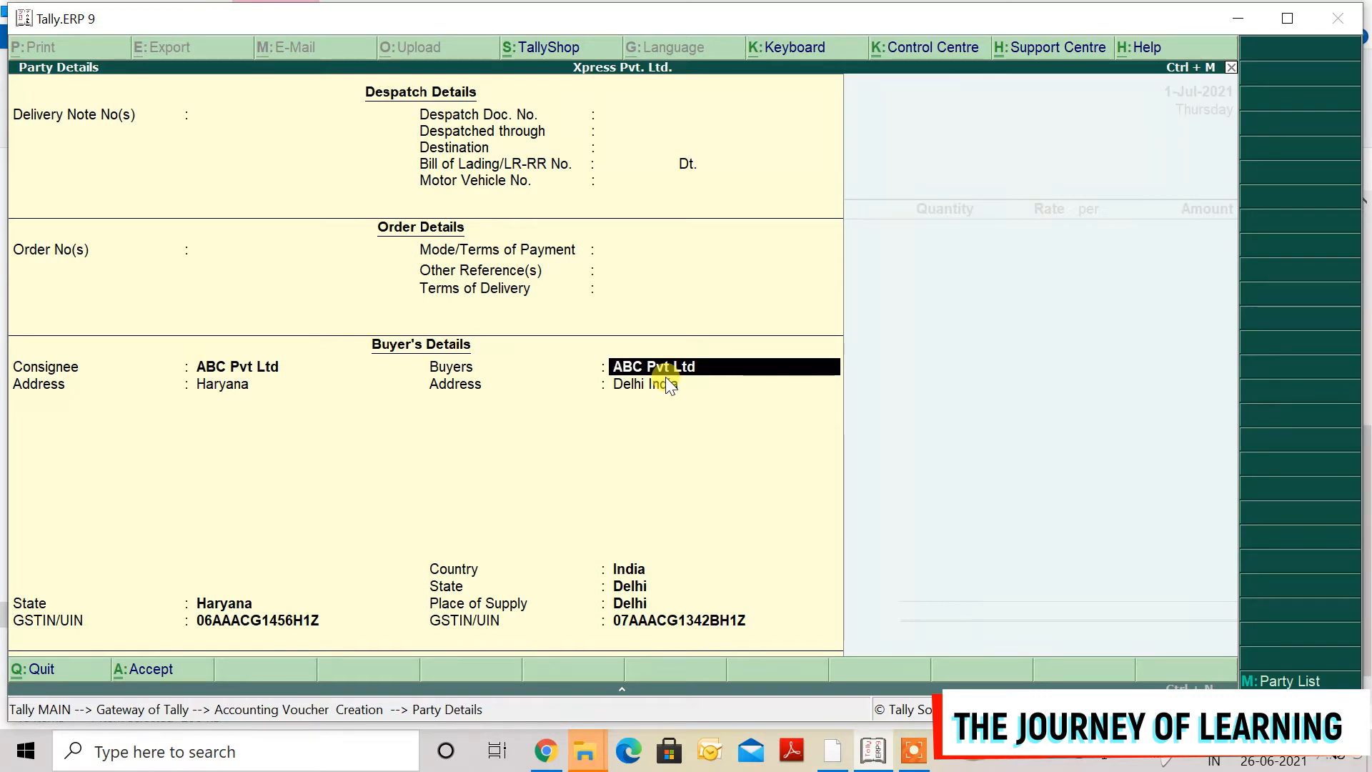
Accept the prefilled buyer details and select Local Sales 18% as the sales ledger.
key(Return)
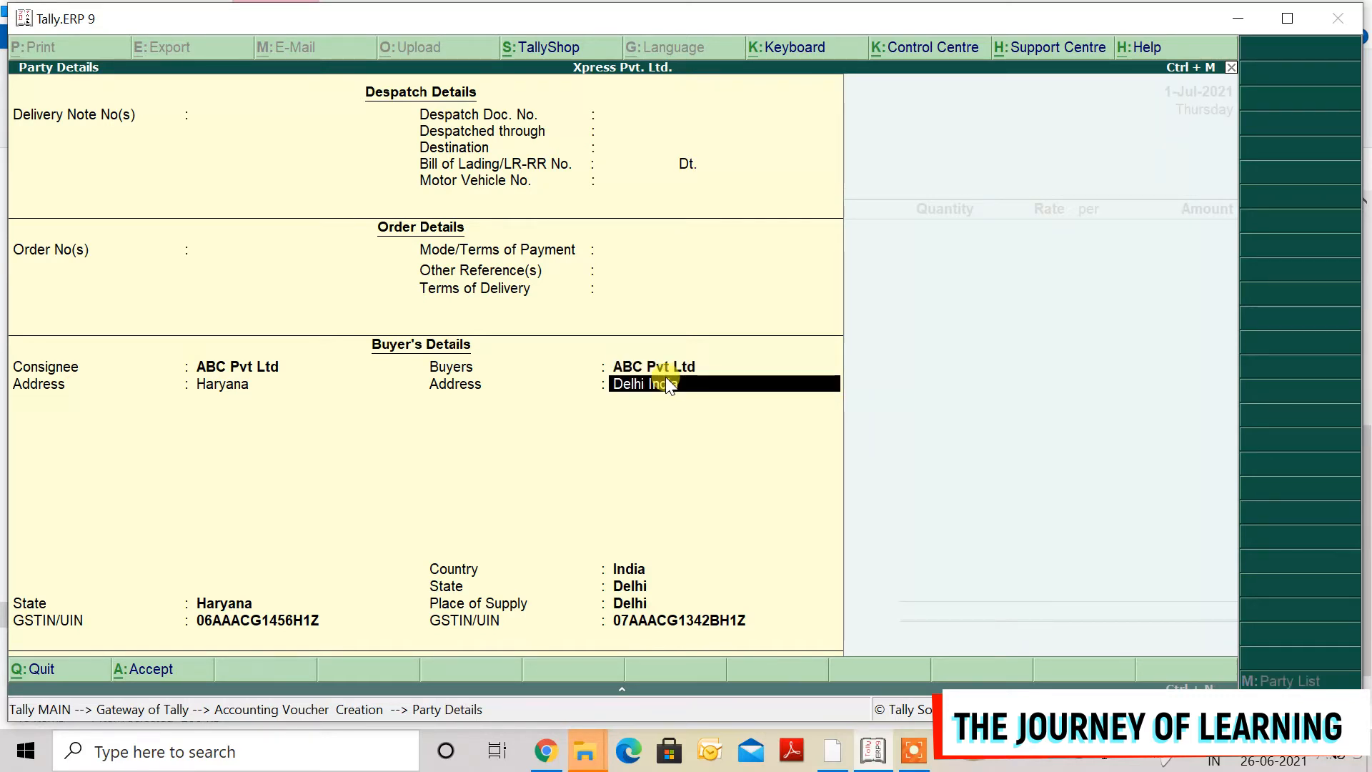
key(Return)
key(Return)
key(Return)
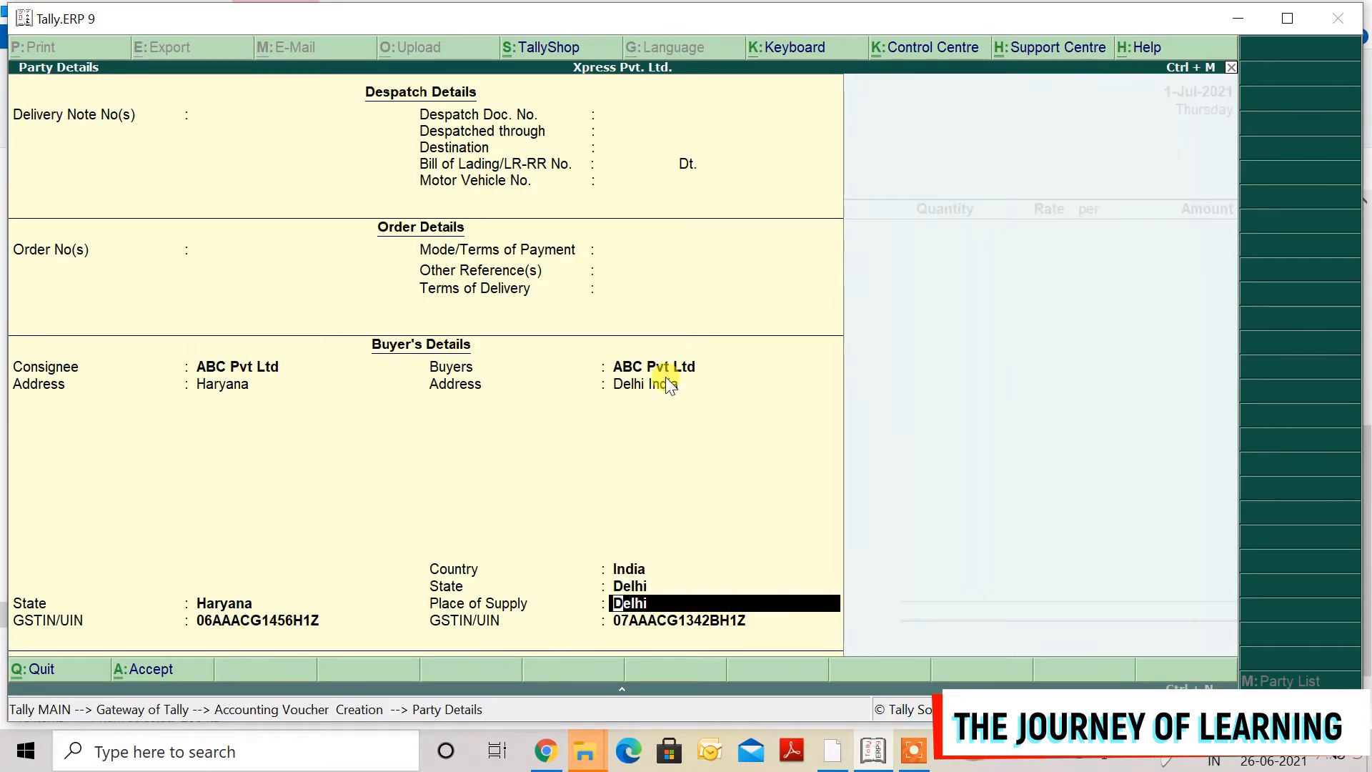
key(Return)
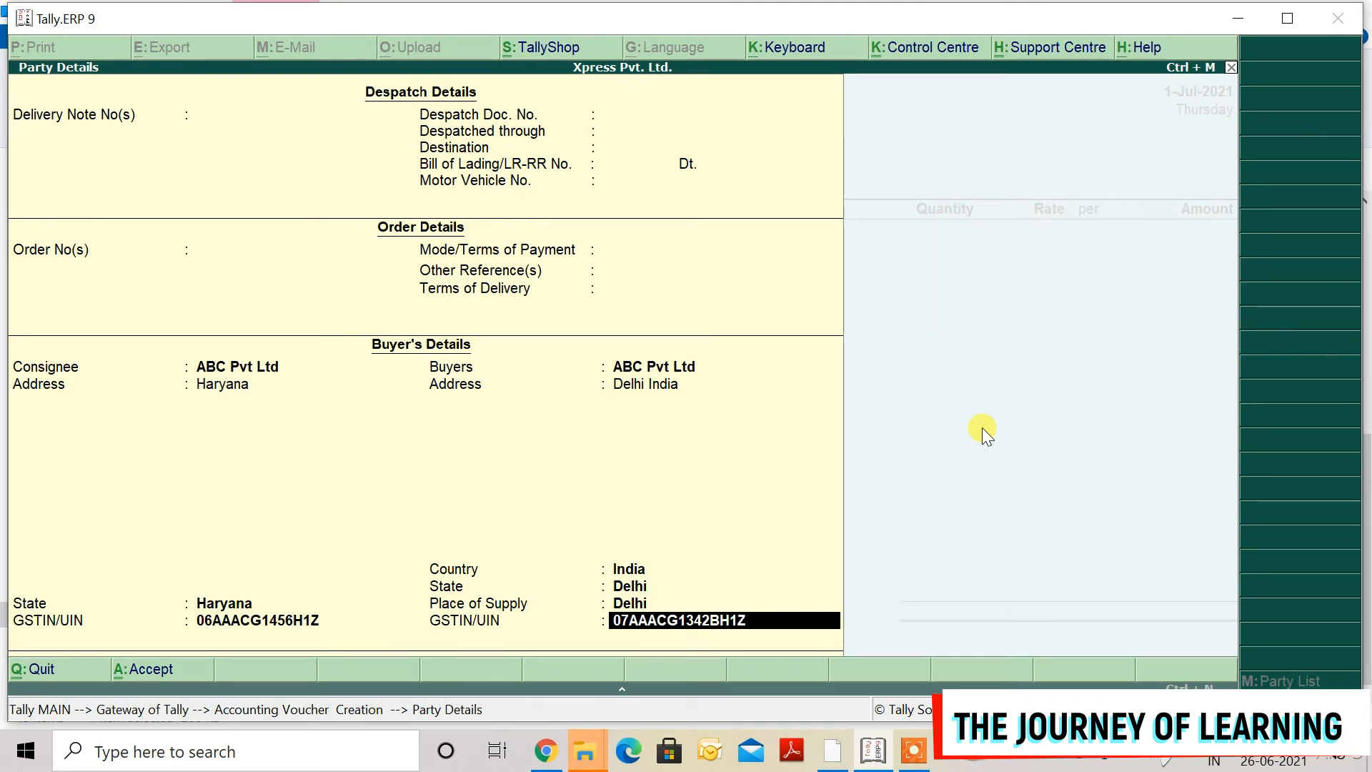
key(Return)
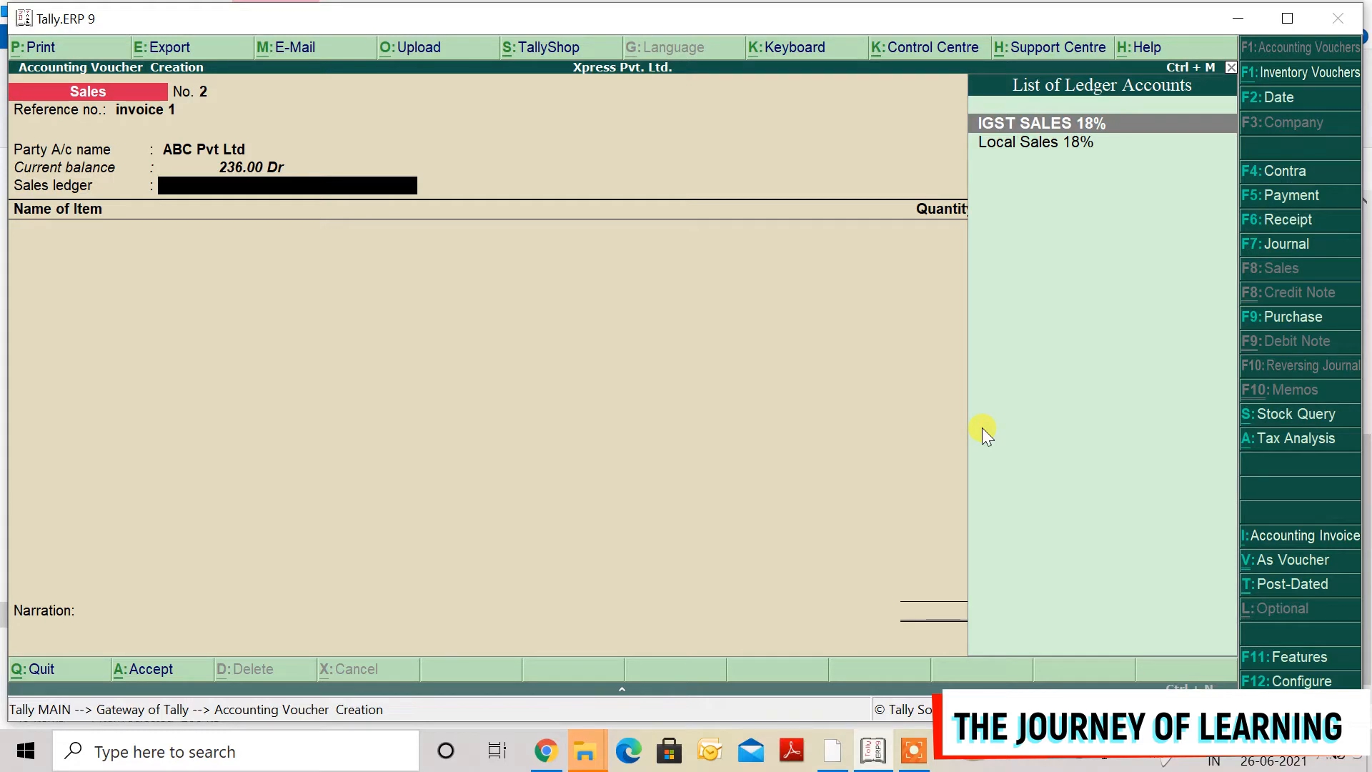
key(Down)
key(Return)
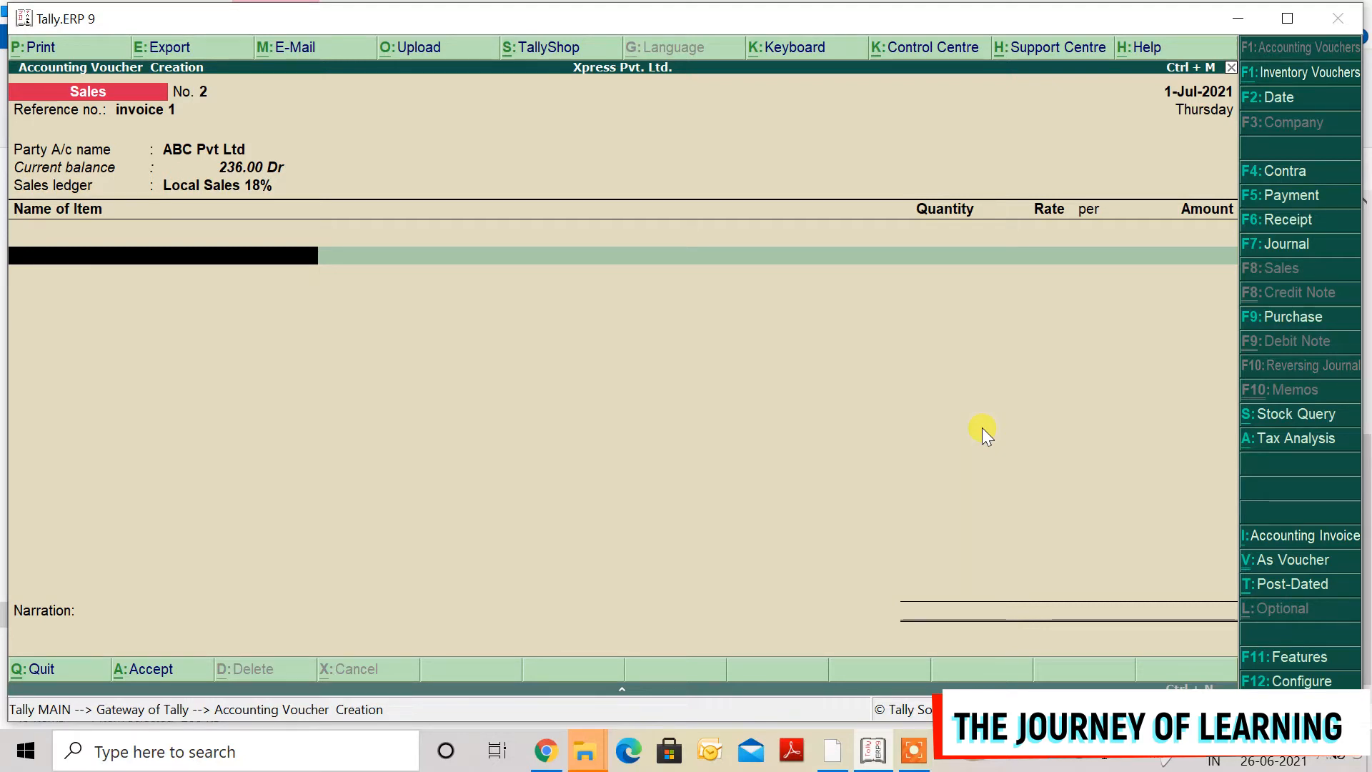
Add the stock item Bags to the invoice with quantity 5 NOS at a rate of 500 each.
text(Bag)
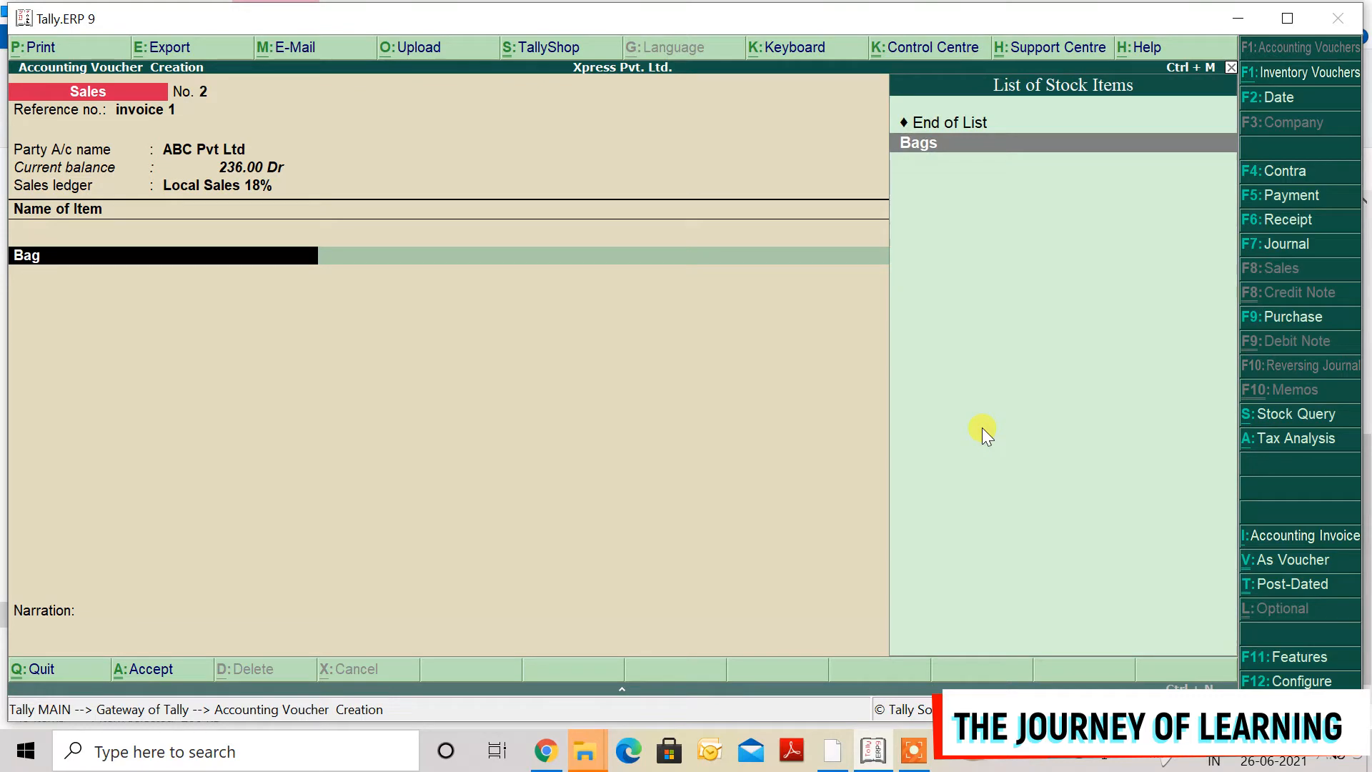
key(Return)
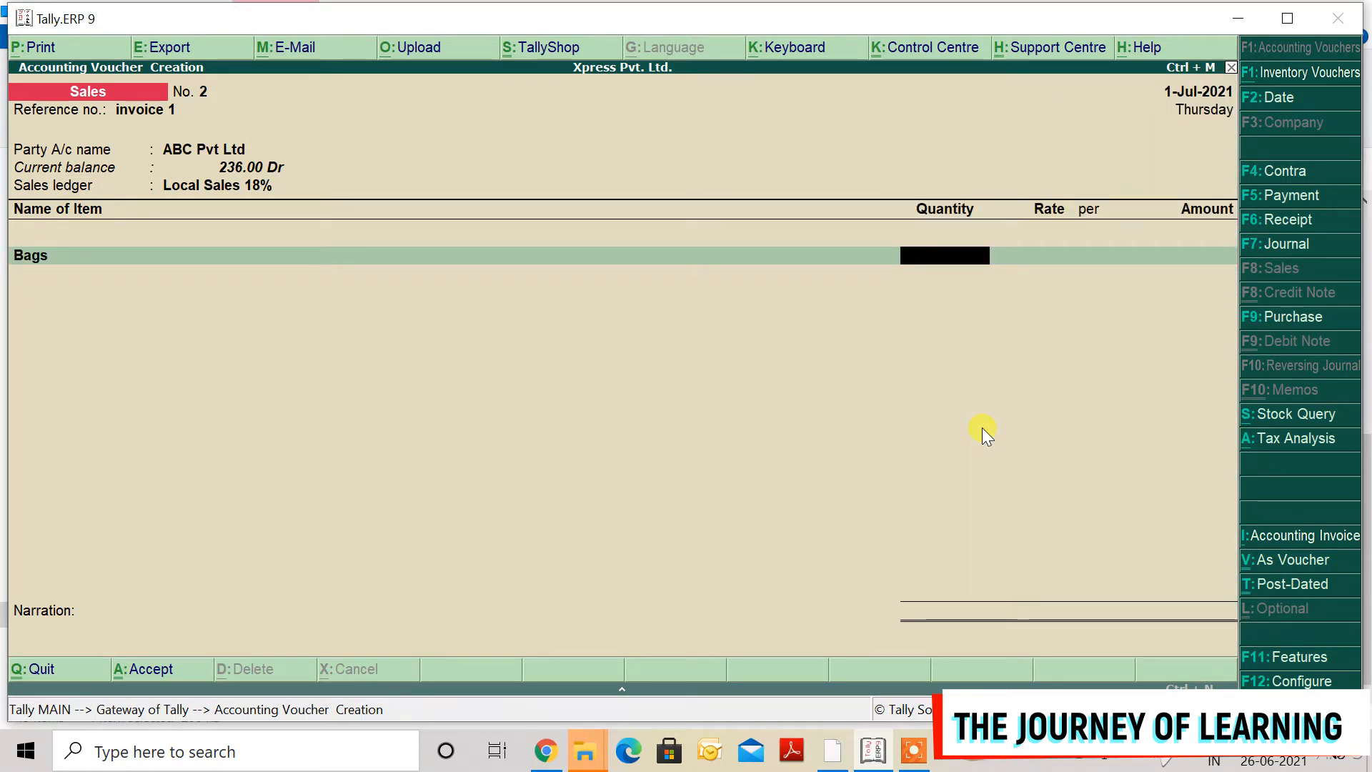
text(5)
key(Return)
key(Return)
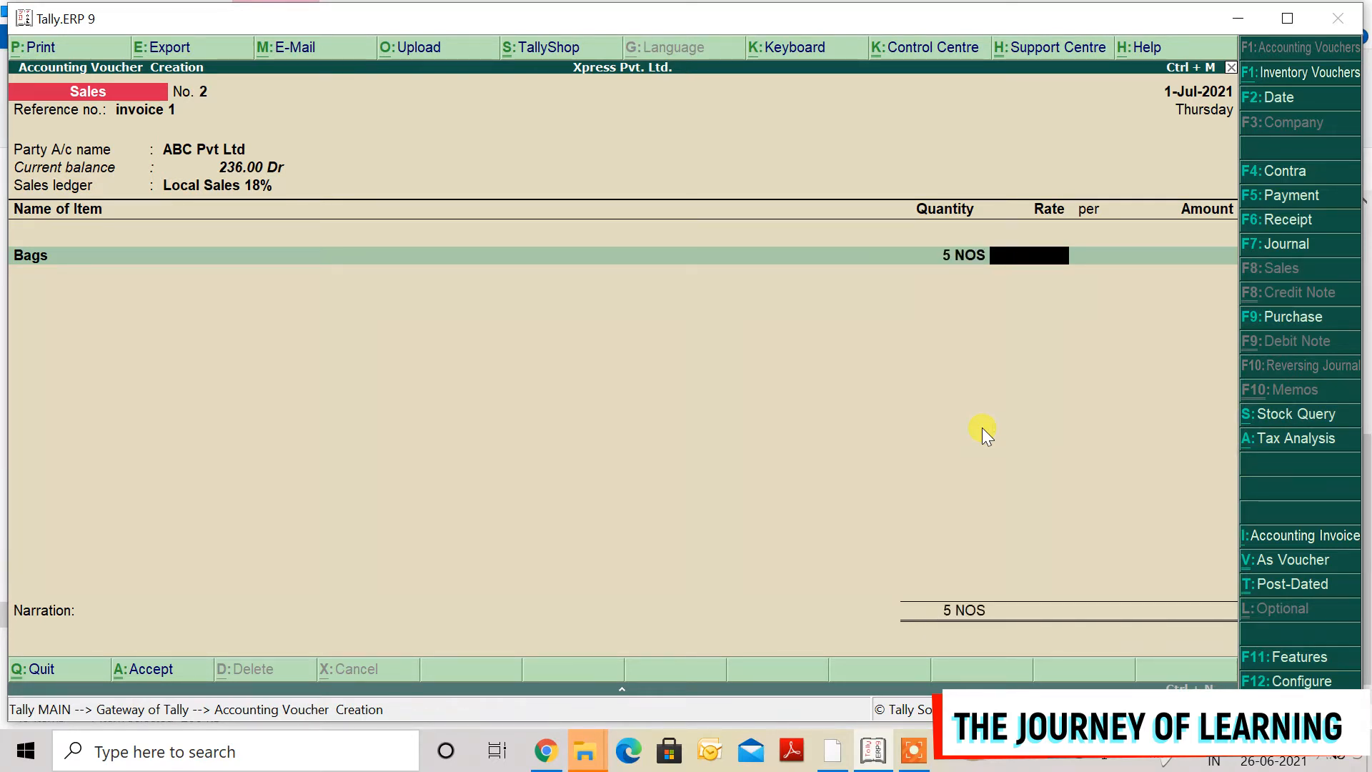
text(500)
key(Return)
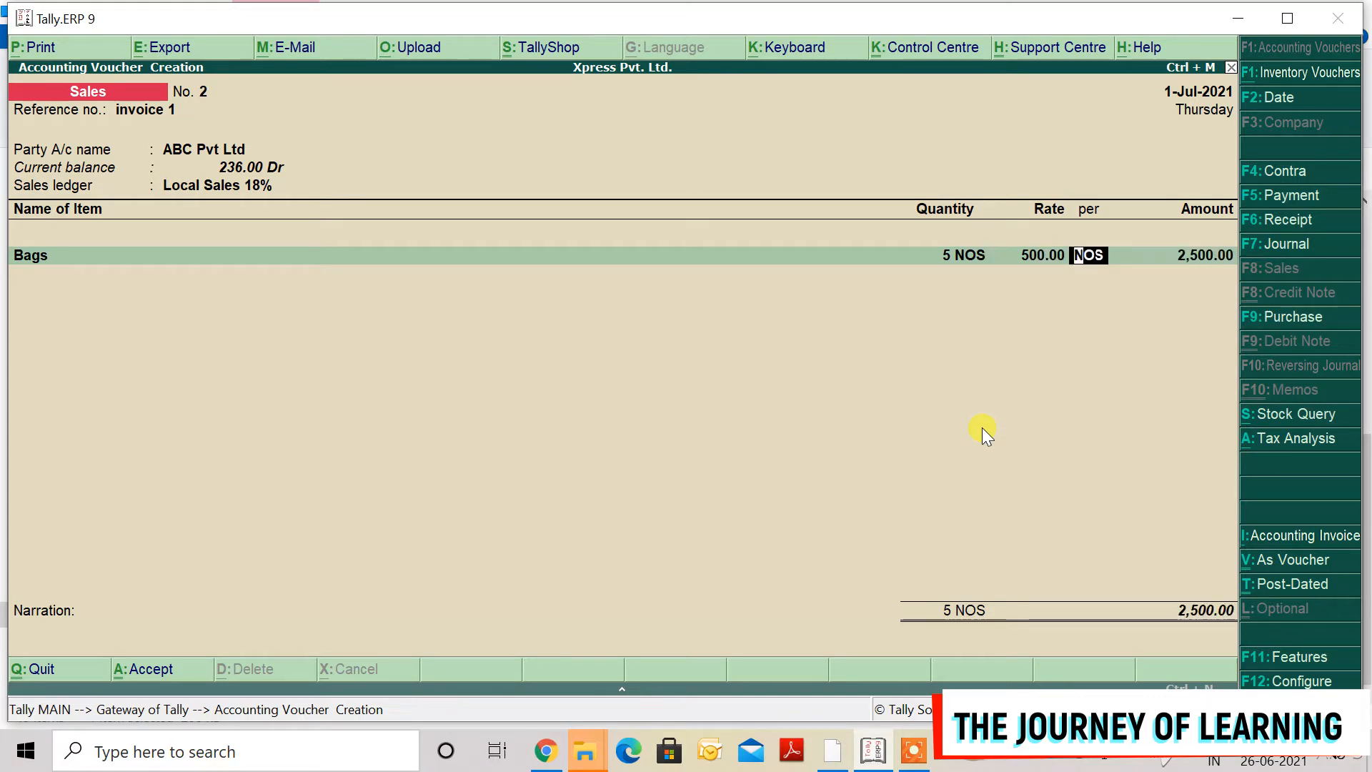
key(Return)
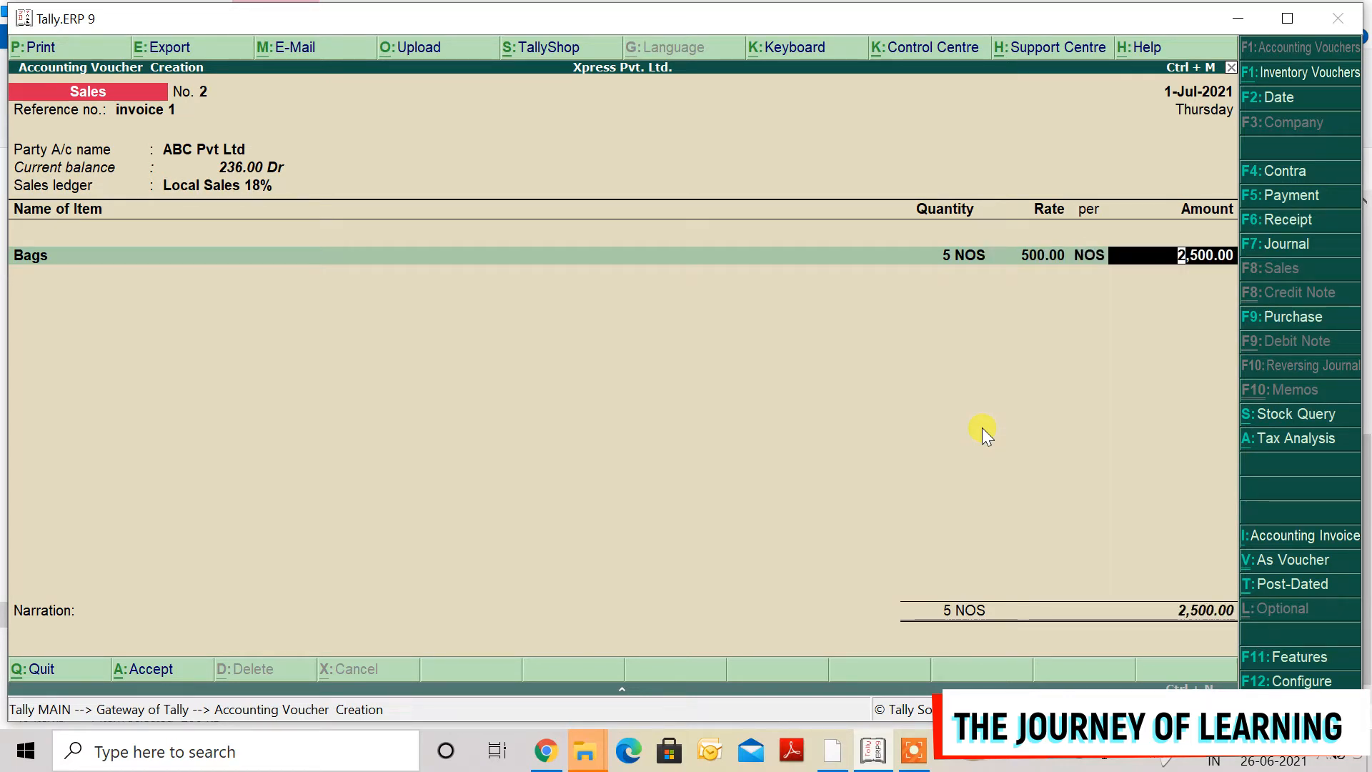
key(Return)
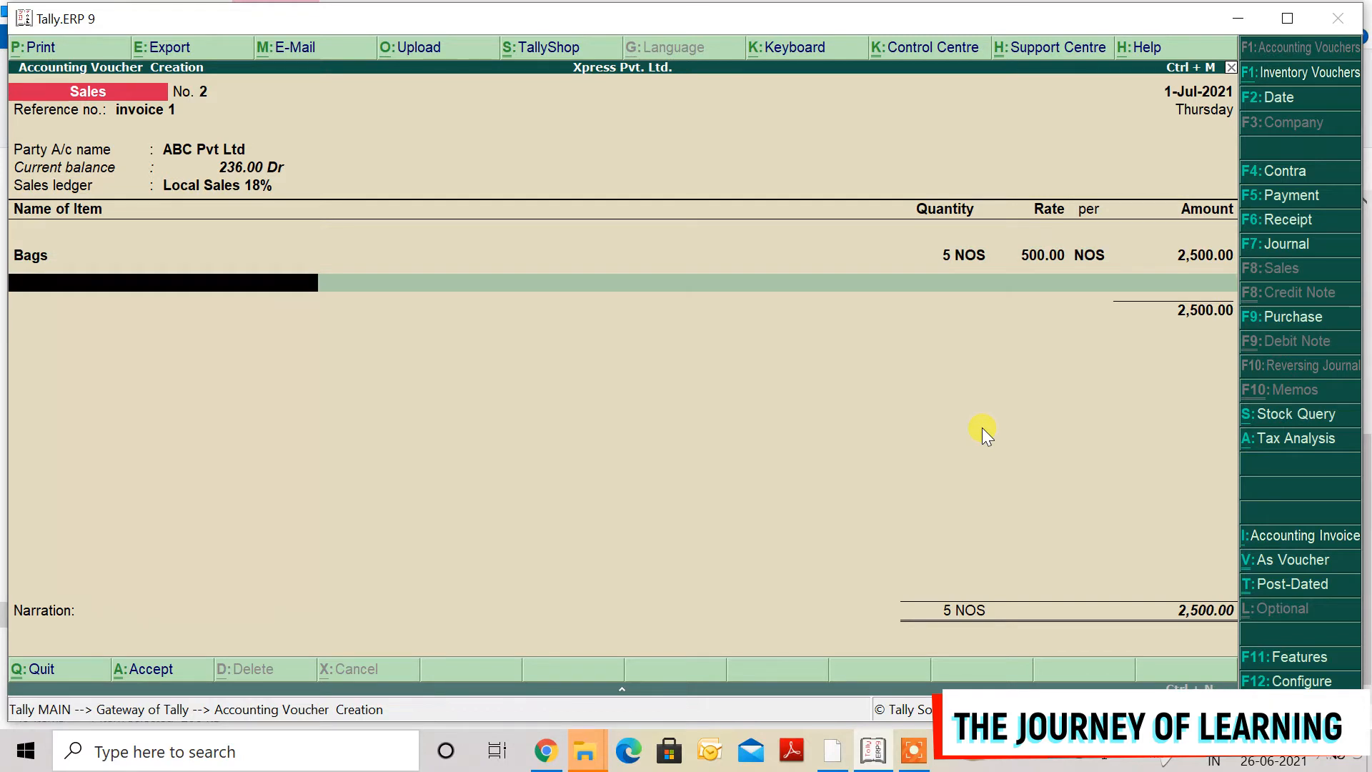
Add the stock item BOOKS with quantity 2 NOS at a rate of 200 each, and end the item list.
text(B)
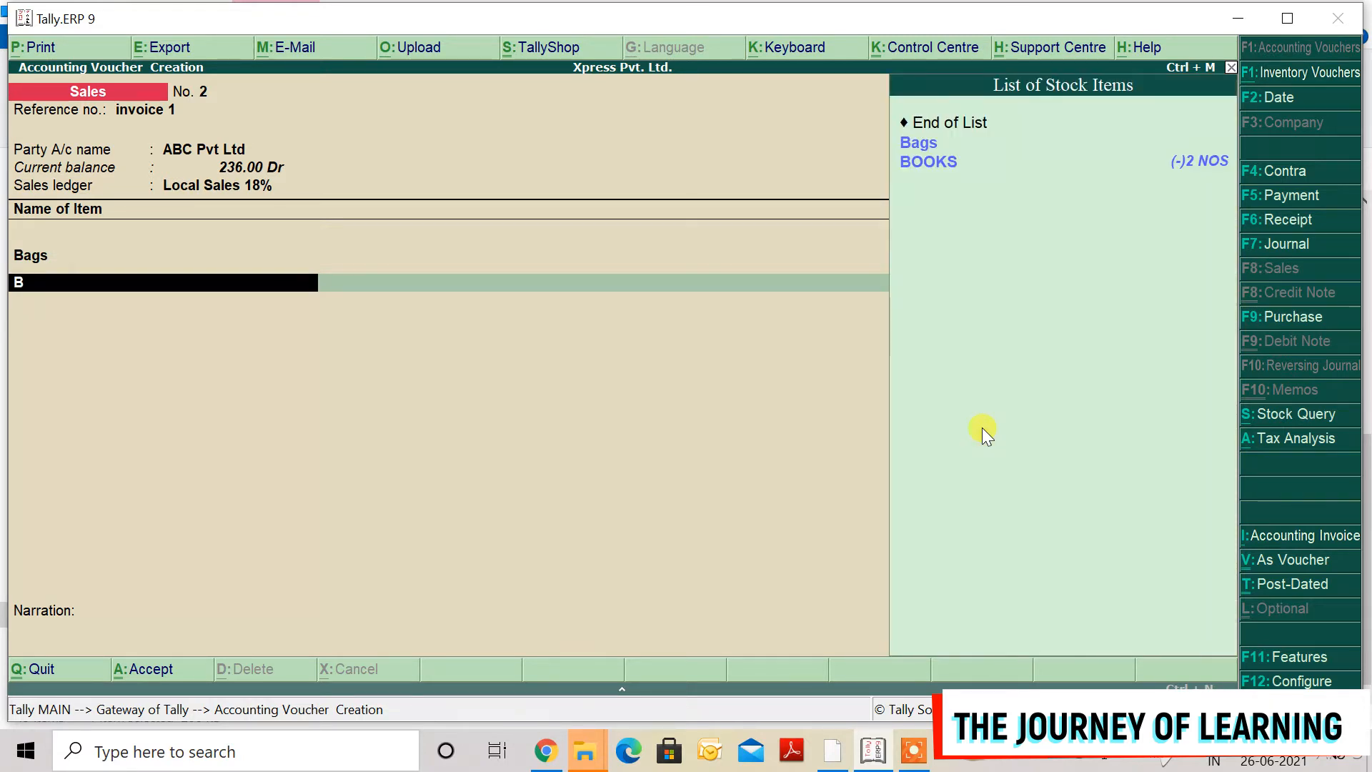
key(Down)
key(Down)
key(Return)
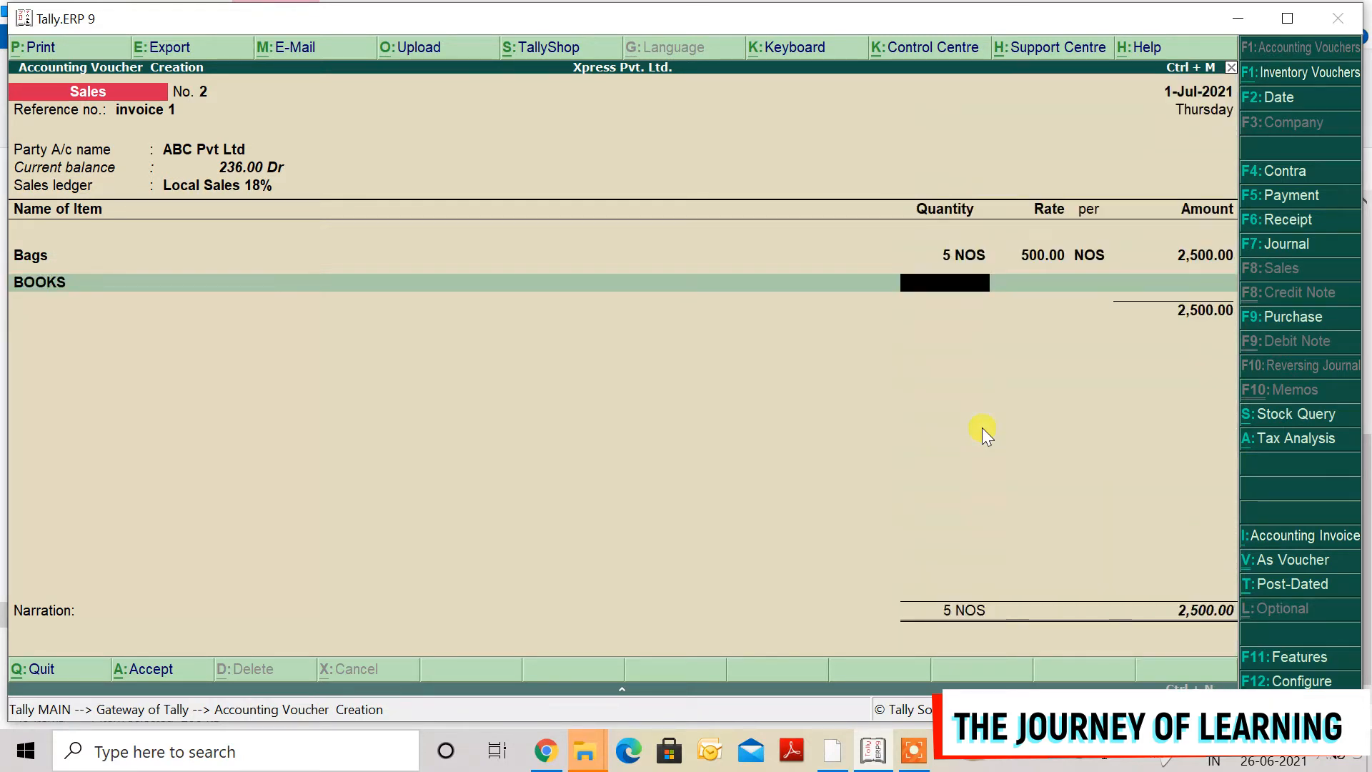
text(2)
key(Return)
text(200)
key(Return)
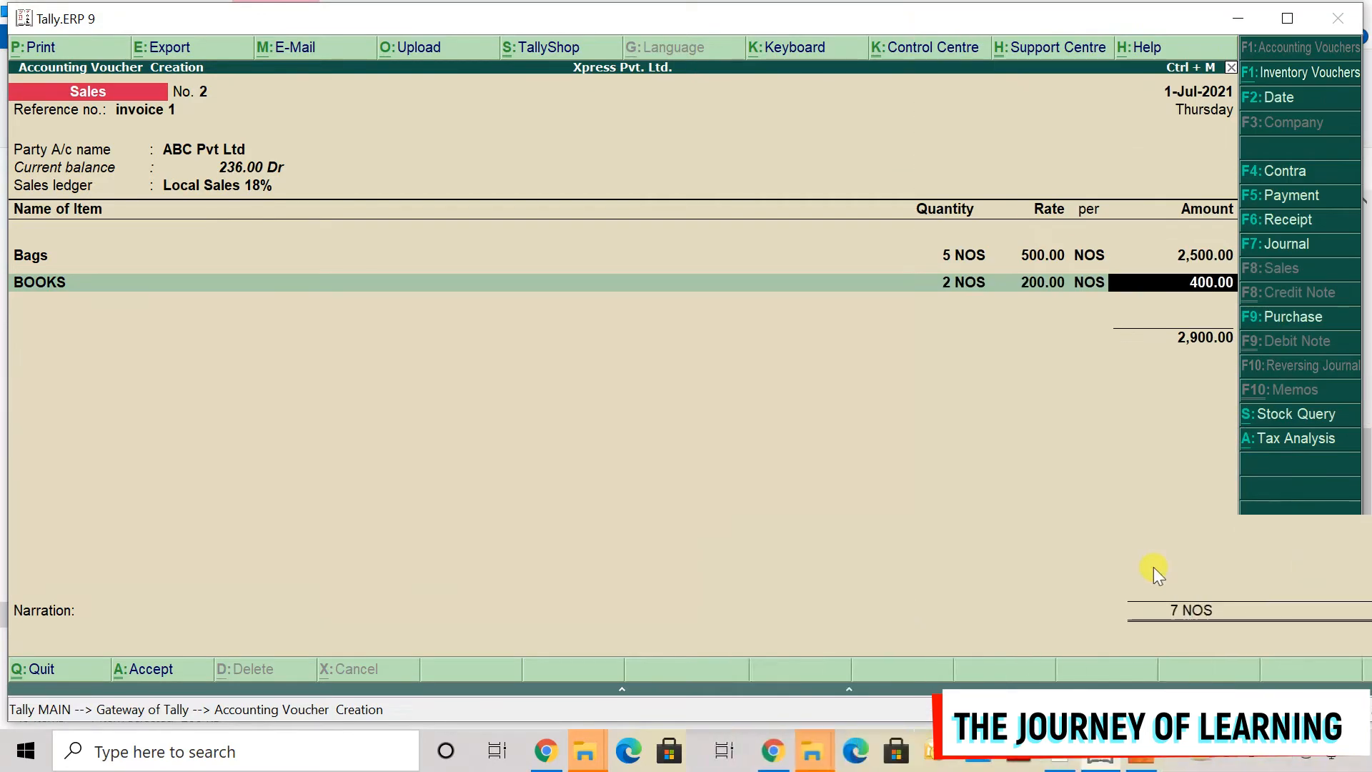
key(Return)
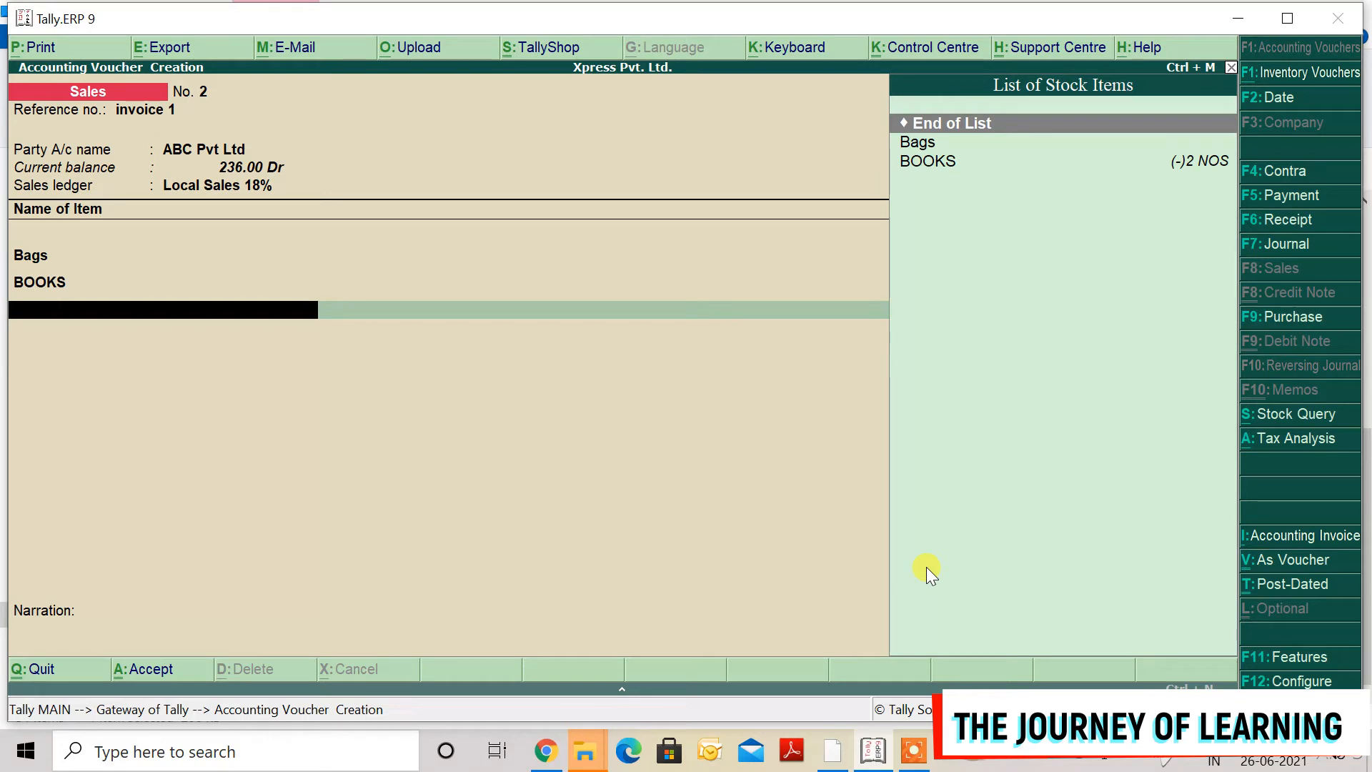
key(Return)
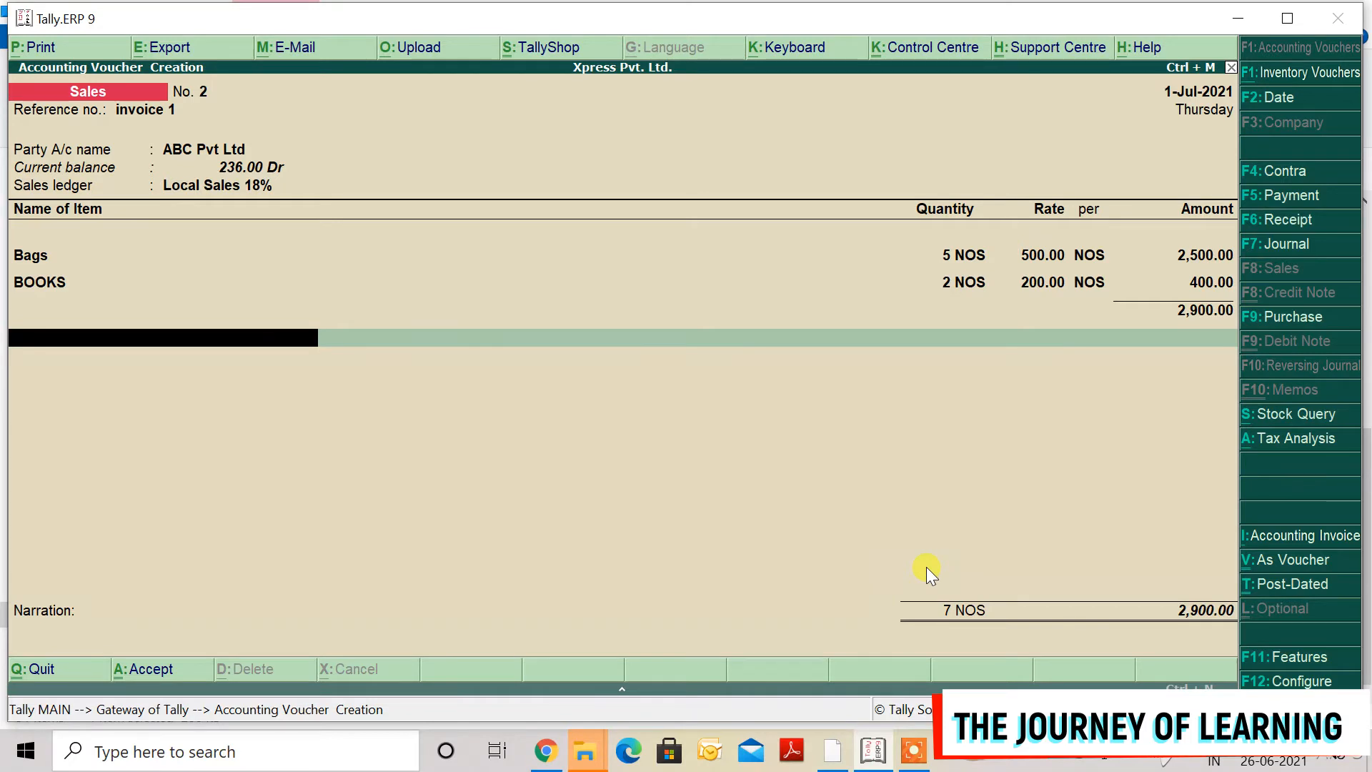
Add the tax ledgers SGST OUTPUT 9% and CGST OUTPUT 9 % below the invoice items and end the ledger list.
text(Sg)
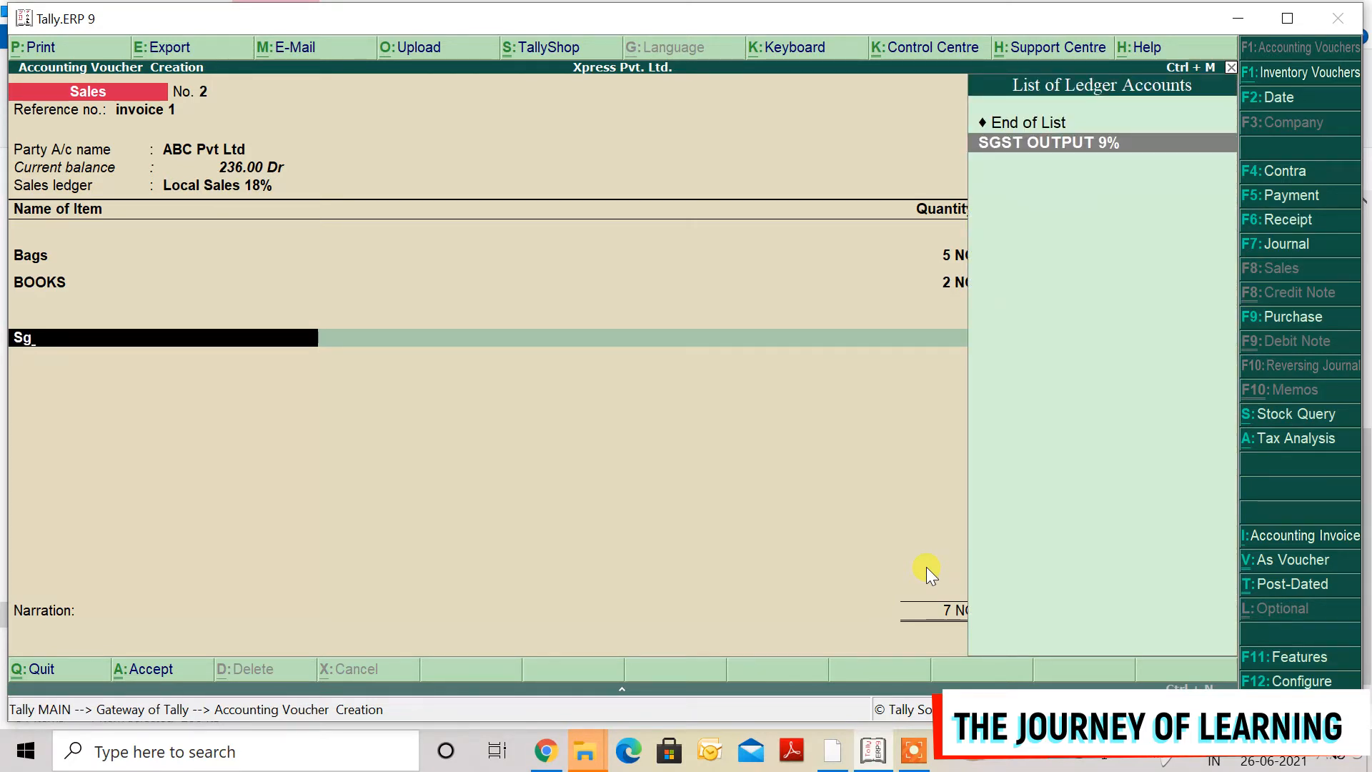
key(Return)
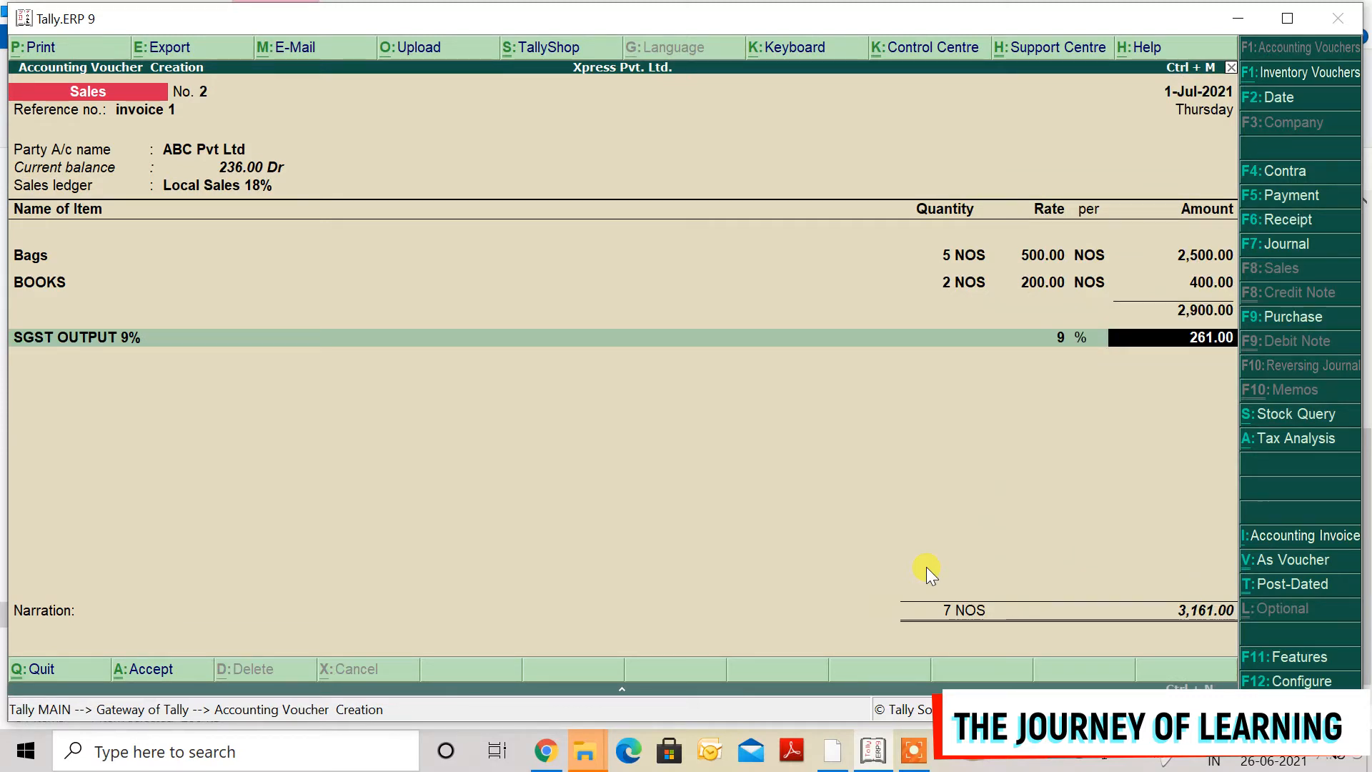
key(Return)
text(Cgs)
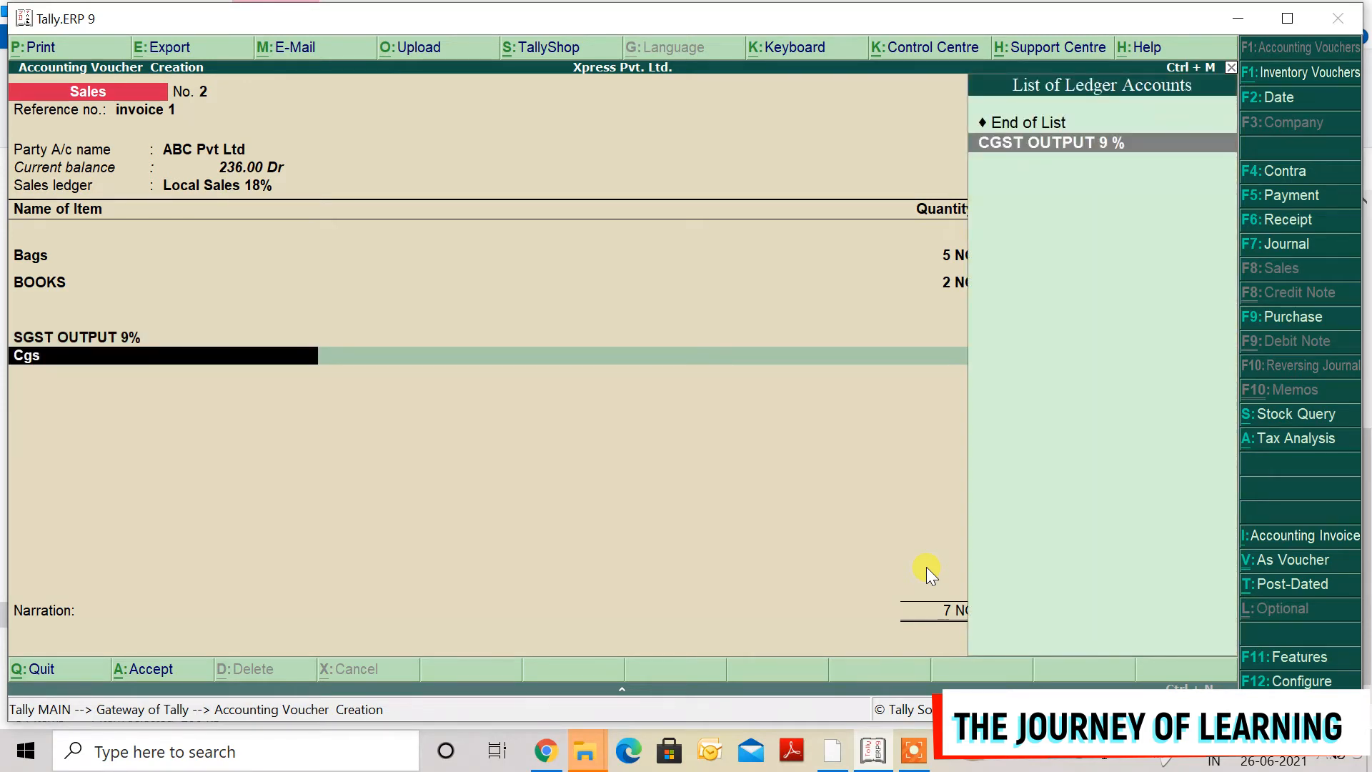
key(Return)
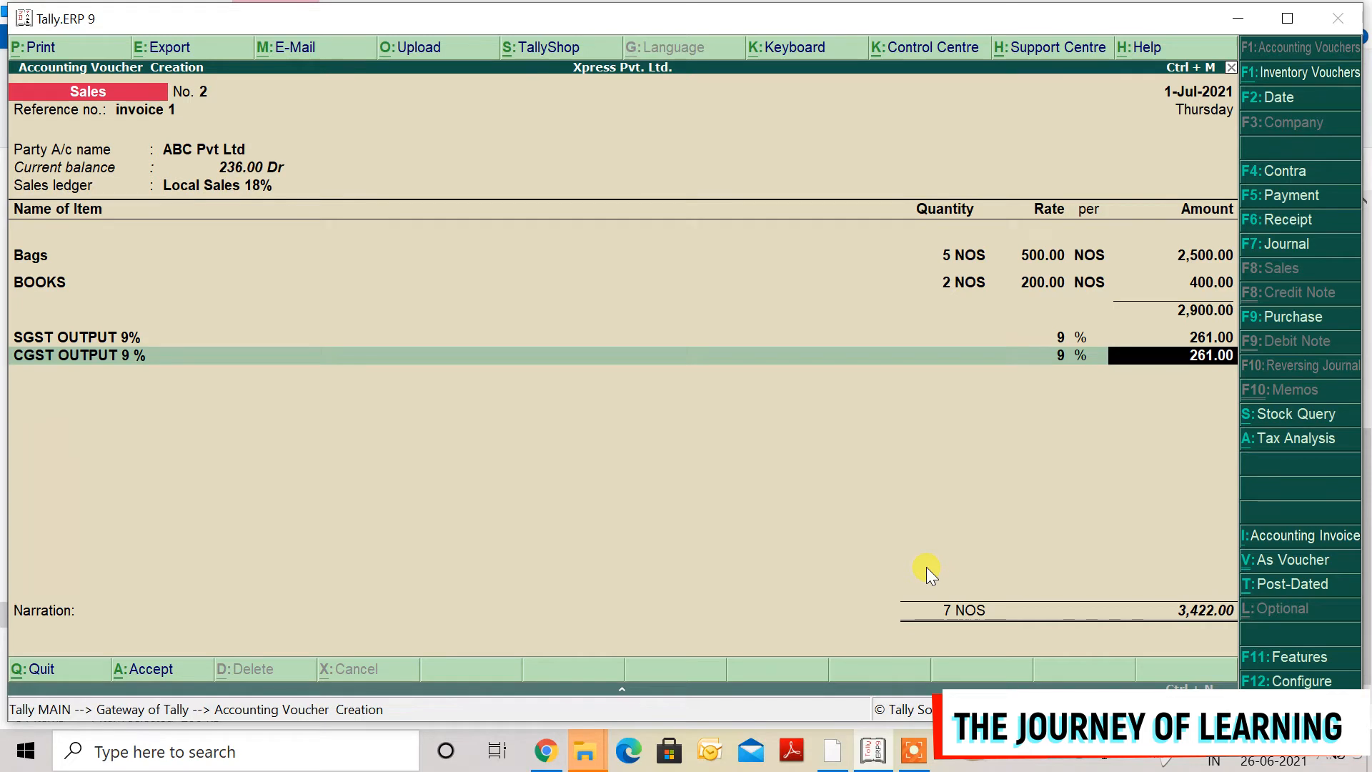
key(Return)
key(Return)
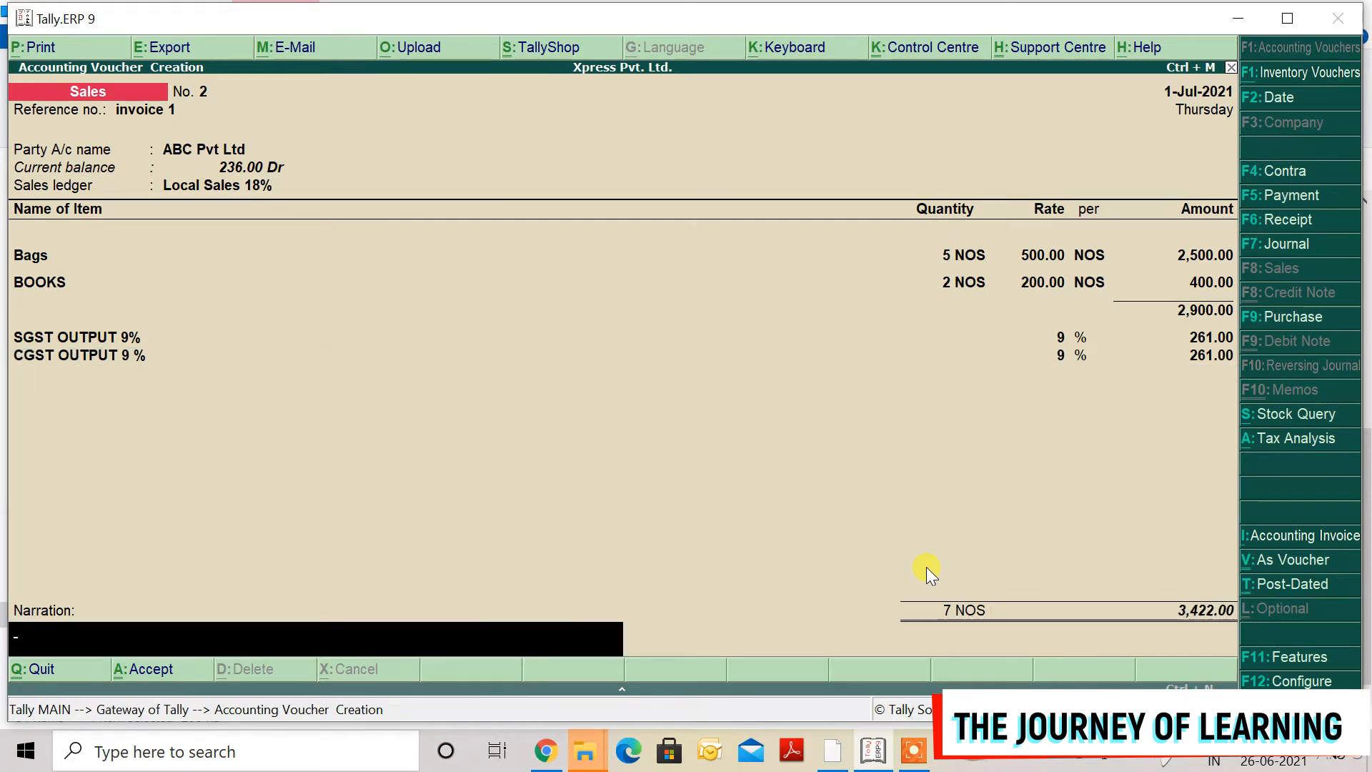
Enter the narration "For Books and Bags sales" and save the sales invoice.
text(For Books and)
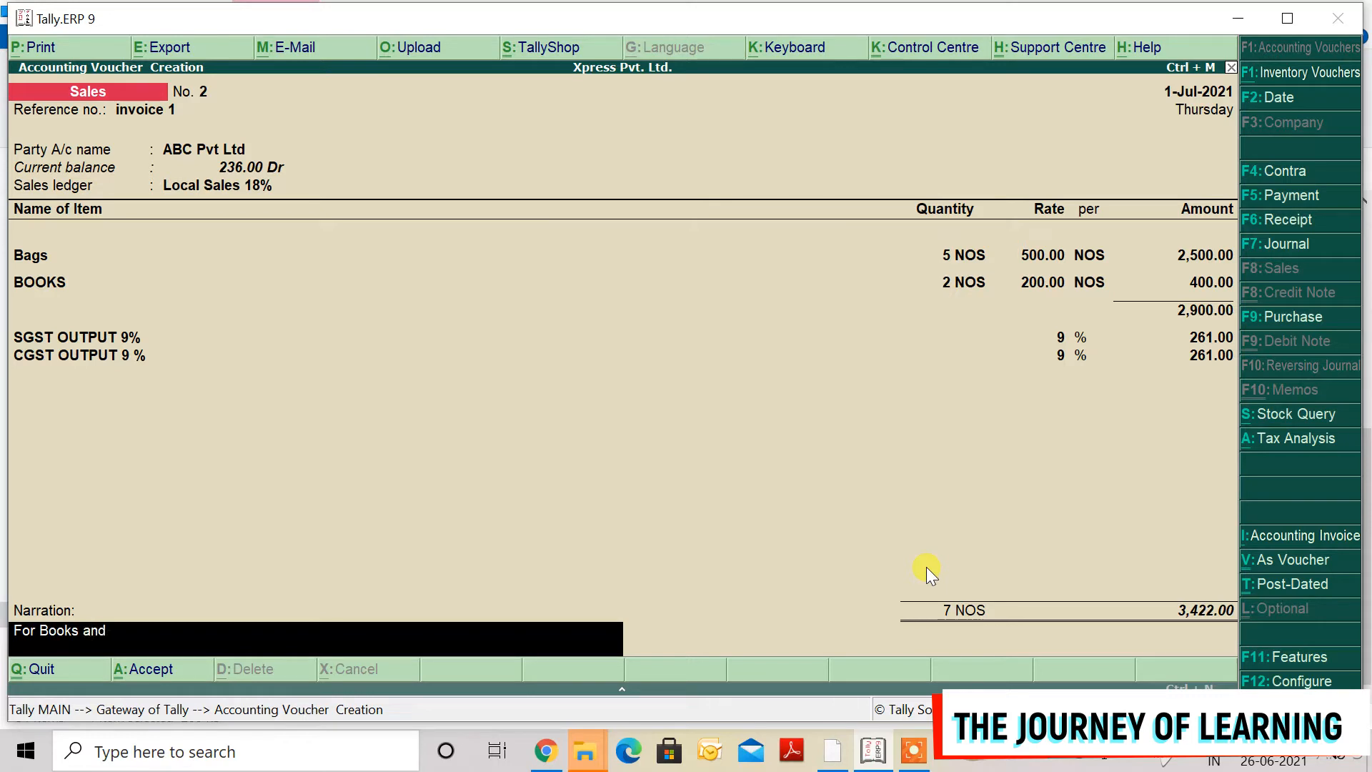
text( Bags sales)
key(Return)
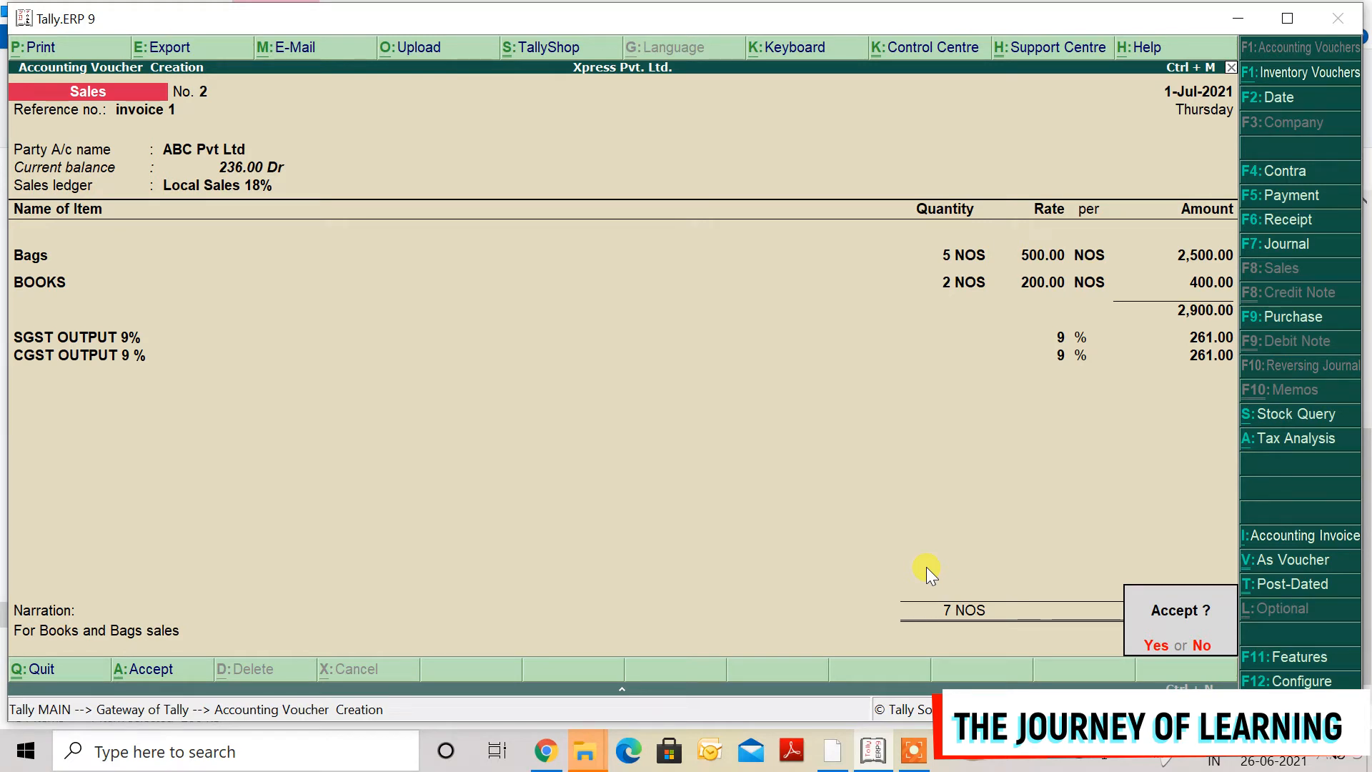
key(y)
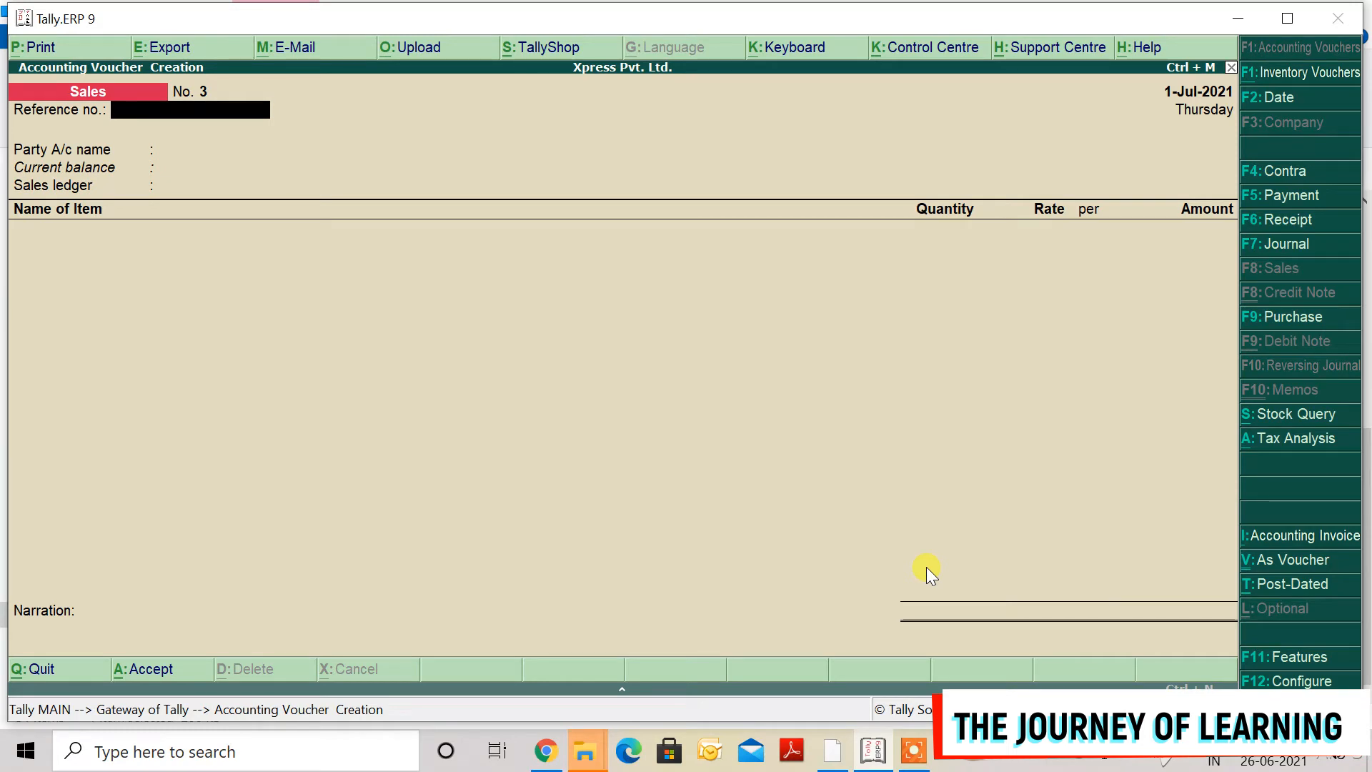
Leave voucher creation without starting another invoice and open the Profit & Loss A/c.
key(Escape)
key(y)
key(Escape)
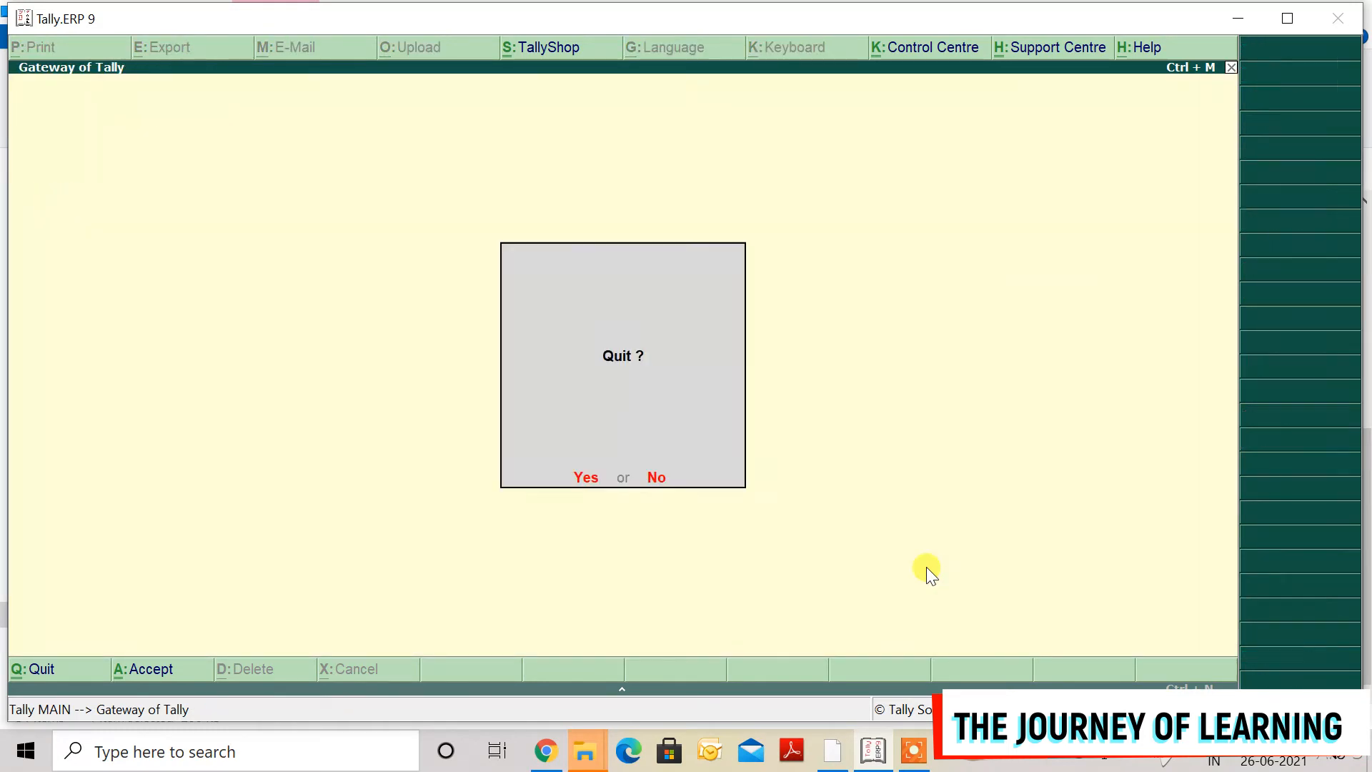
key(n)
key(p)
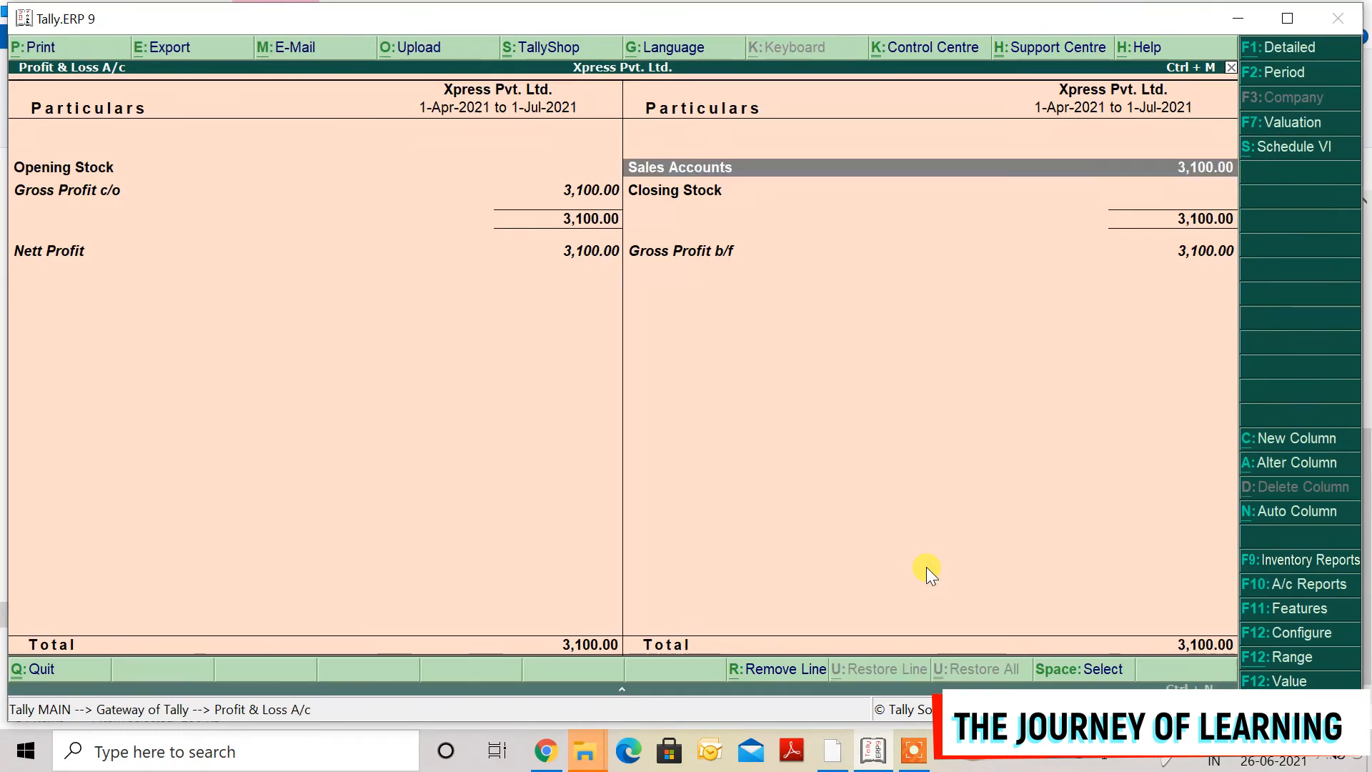
Drill down through Sales Accounts, Local Sales 18% and July to open the ABC Pvt Ltd sales voucher No. 2.
key(Return)
key(Down)
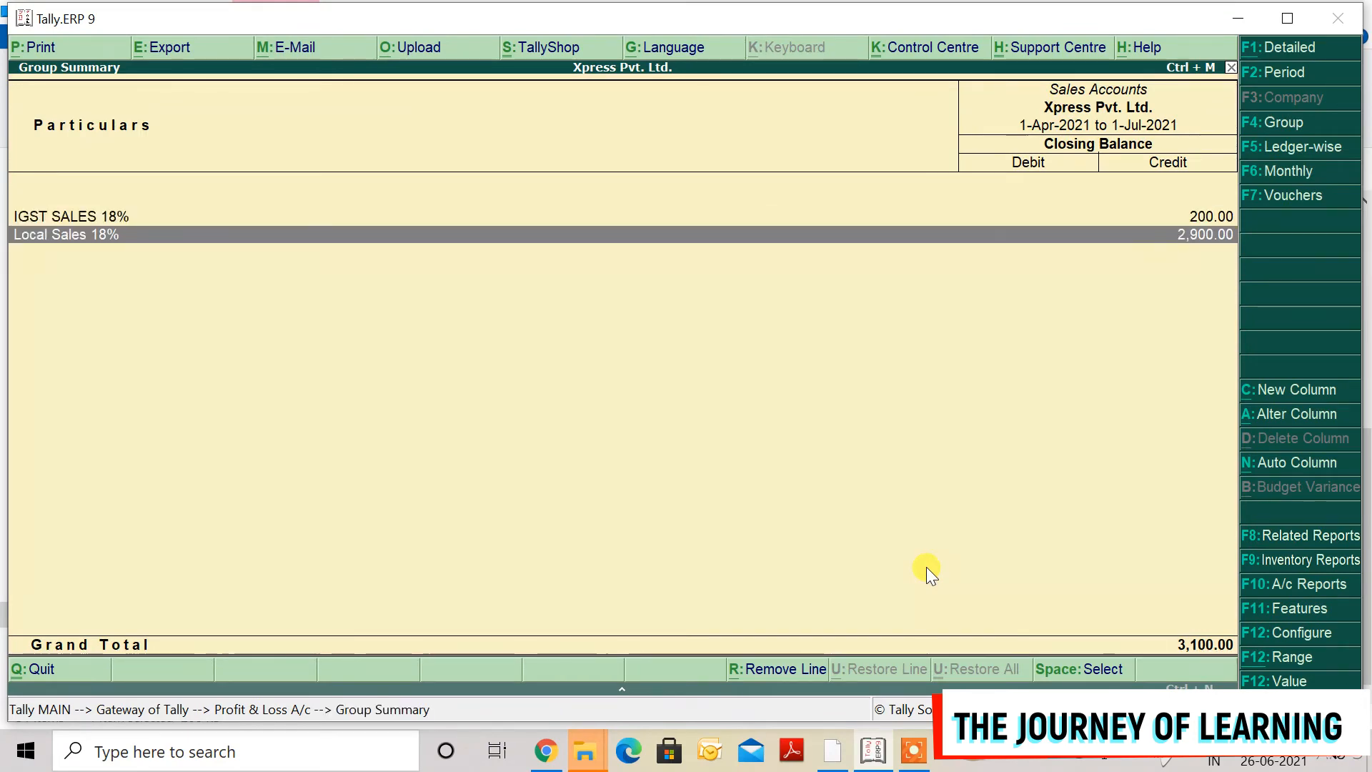
key(Return)
key(Return)
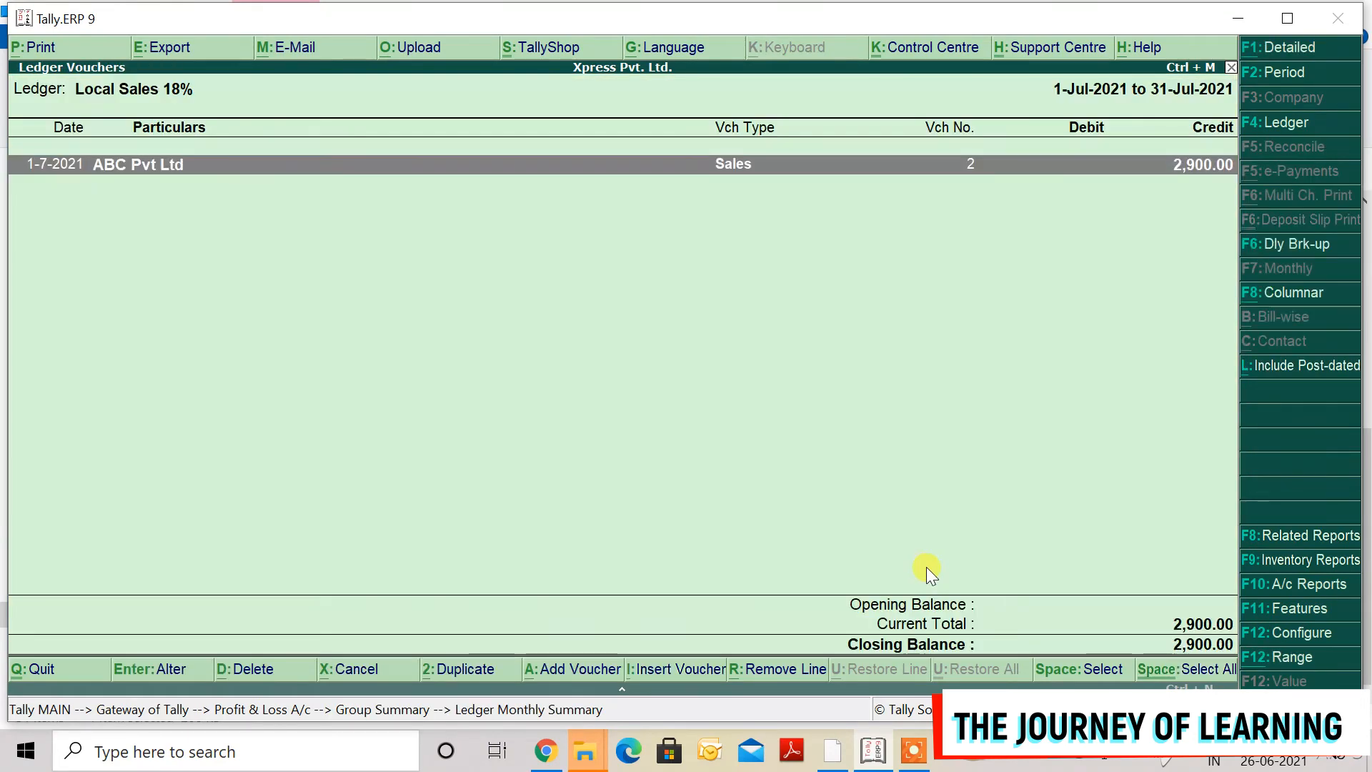
key(Return)
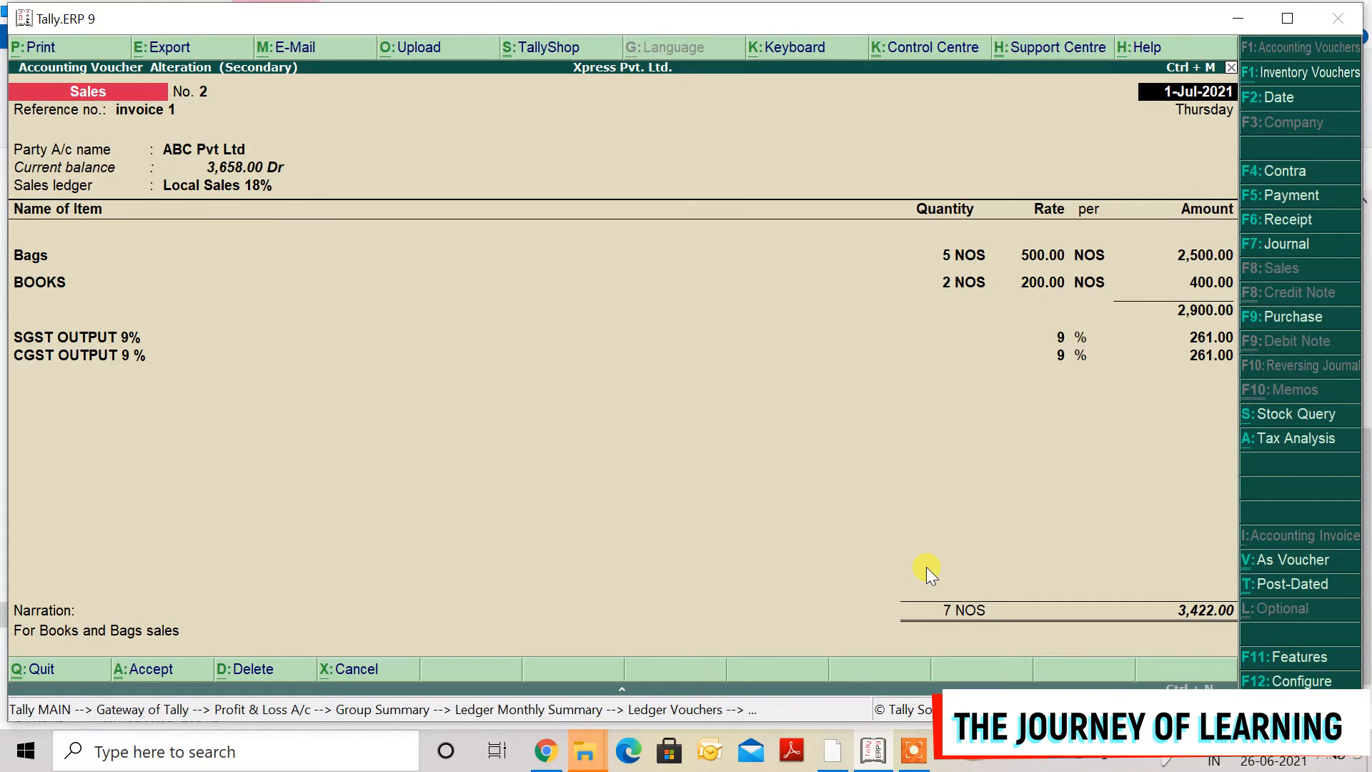
key(Escape)
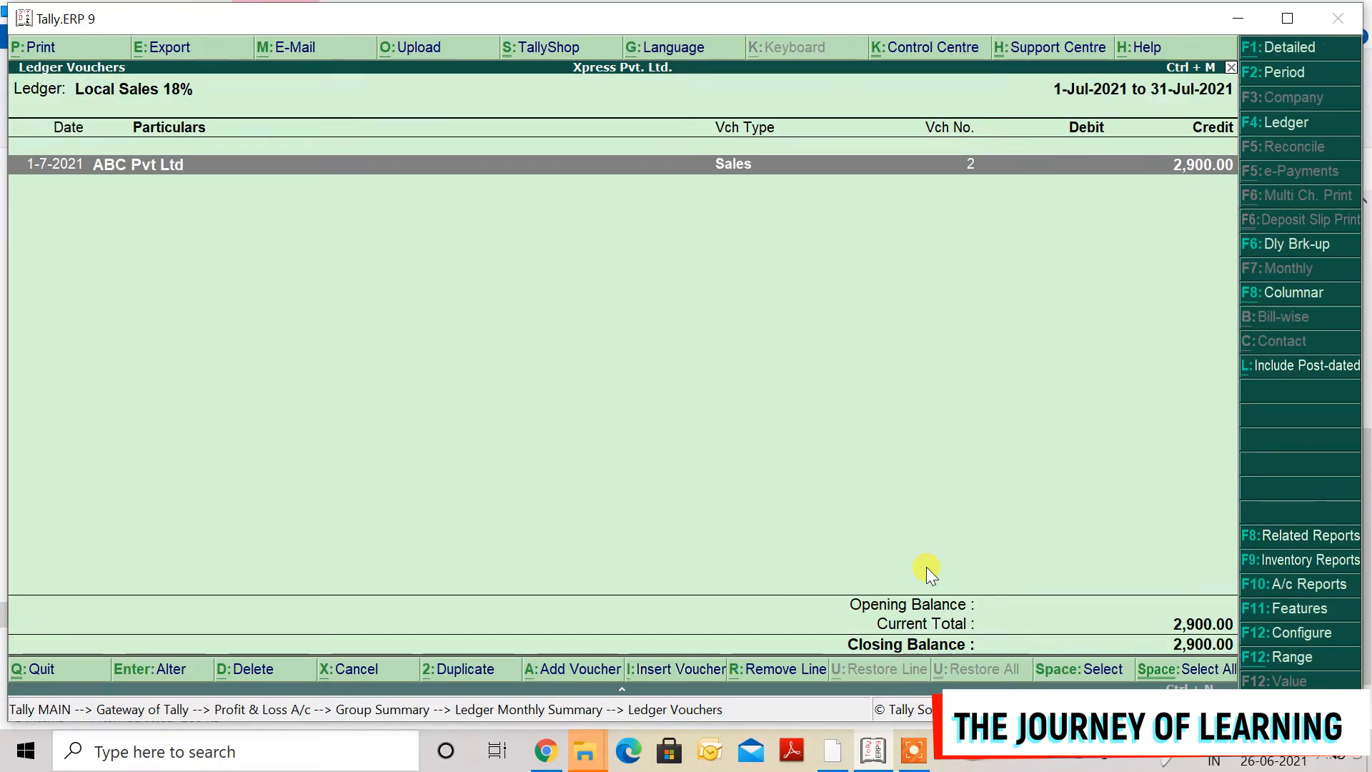
key(Return)
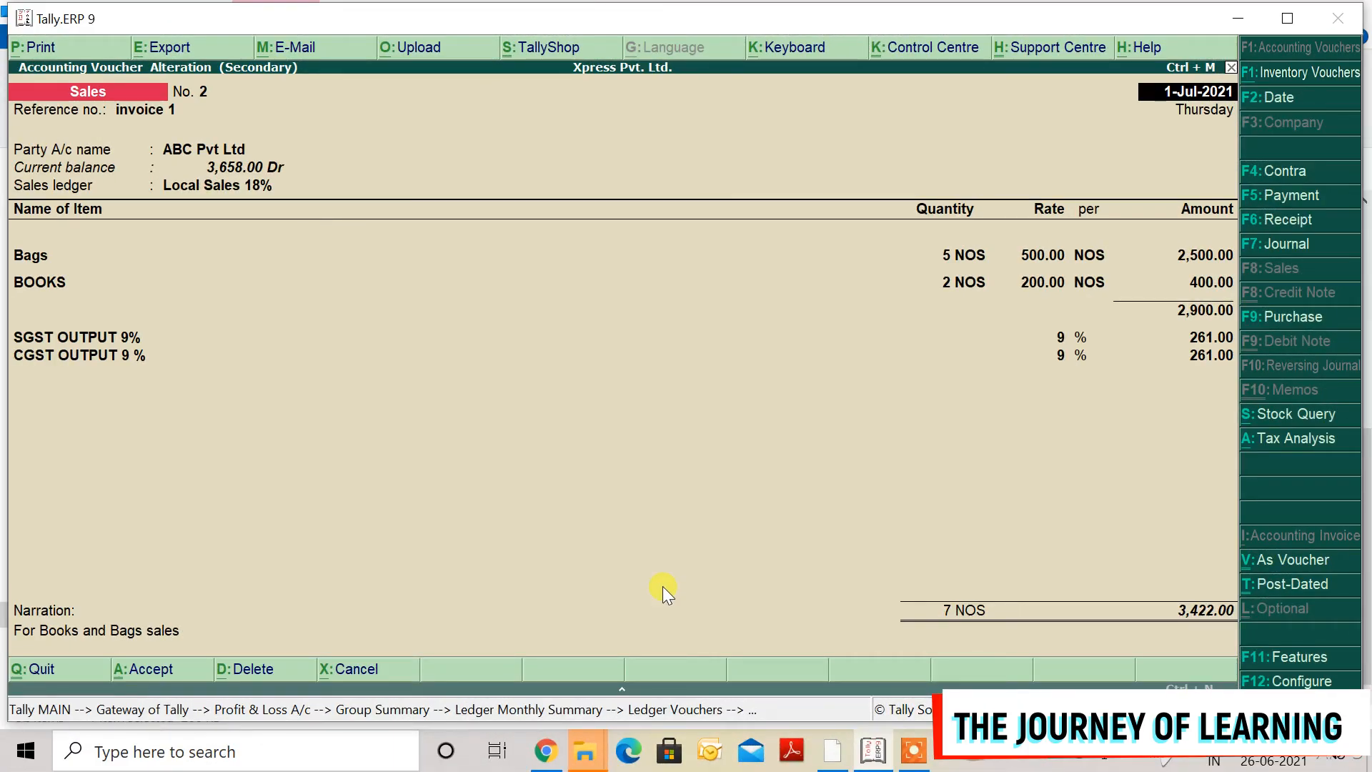
Preview the voucher's Tax Invoice enlarged, examine its consignee, buyer, item and tax details, and close the preview.
key(alt+p)
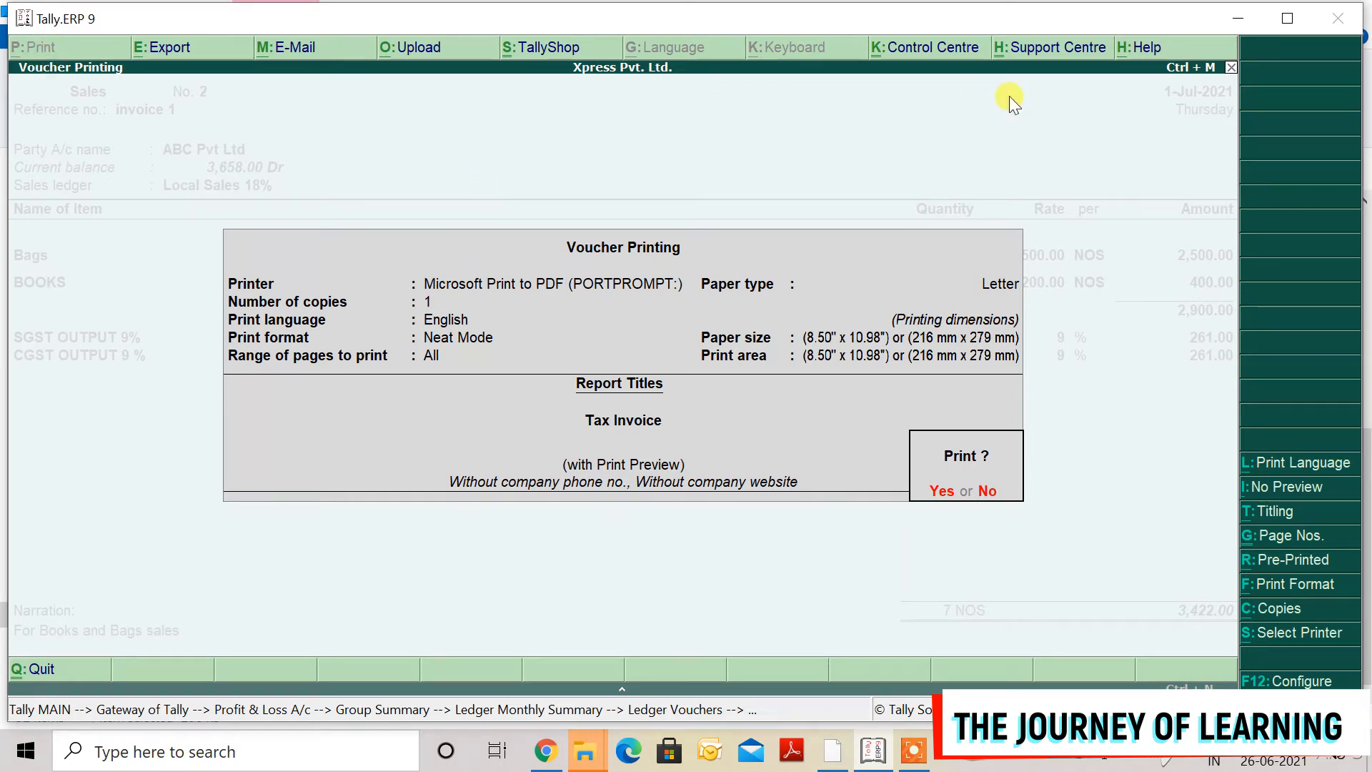
key(Return)
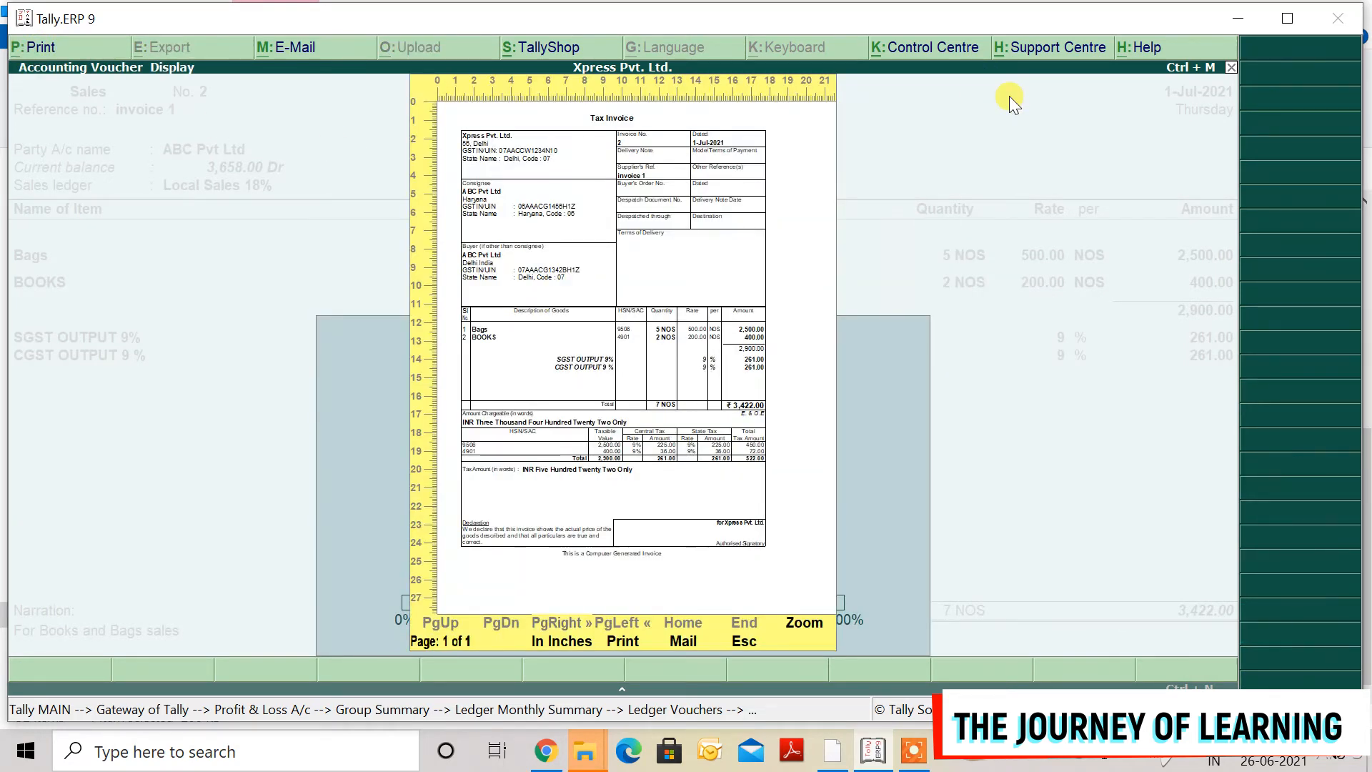
click(798, 625)
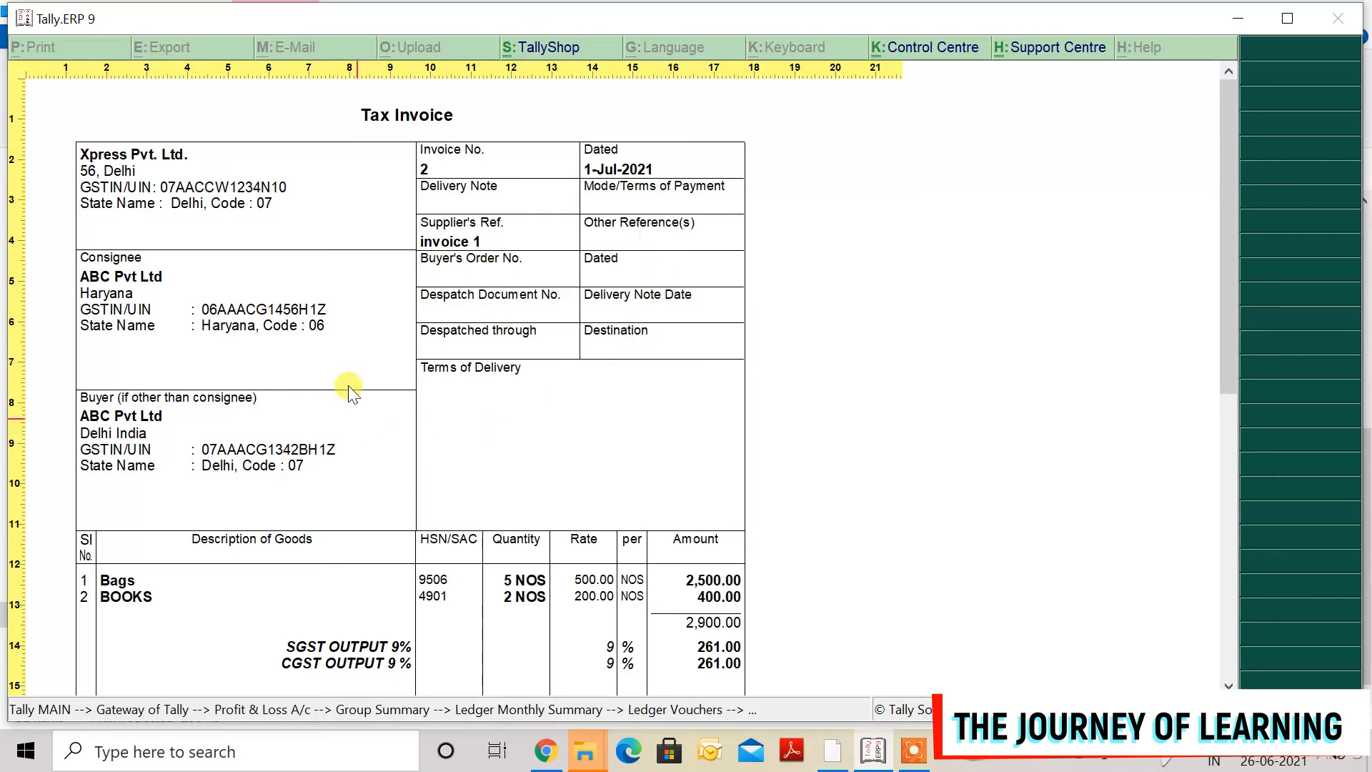
scroll(469, 424, down, 5)
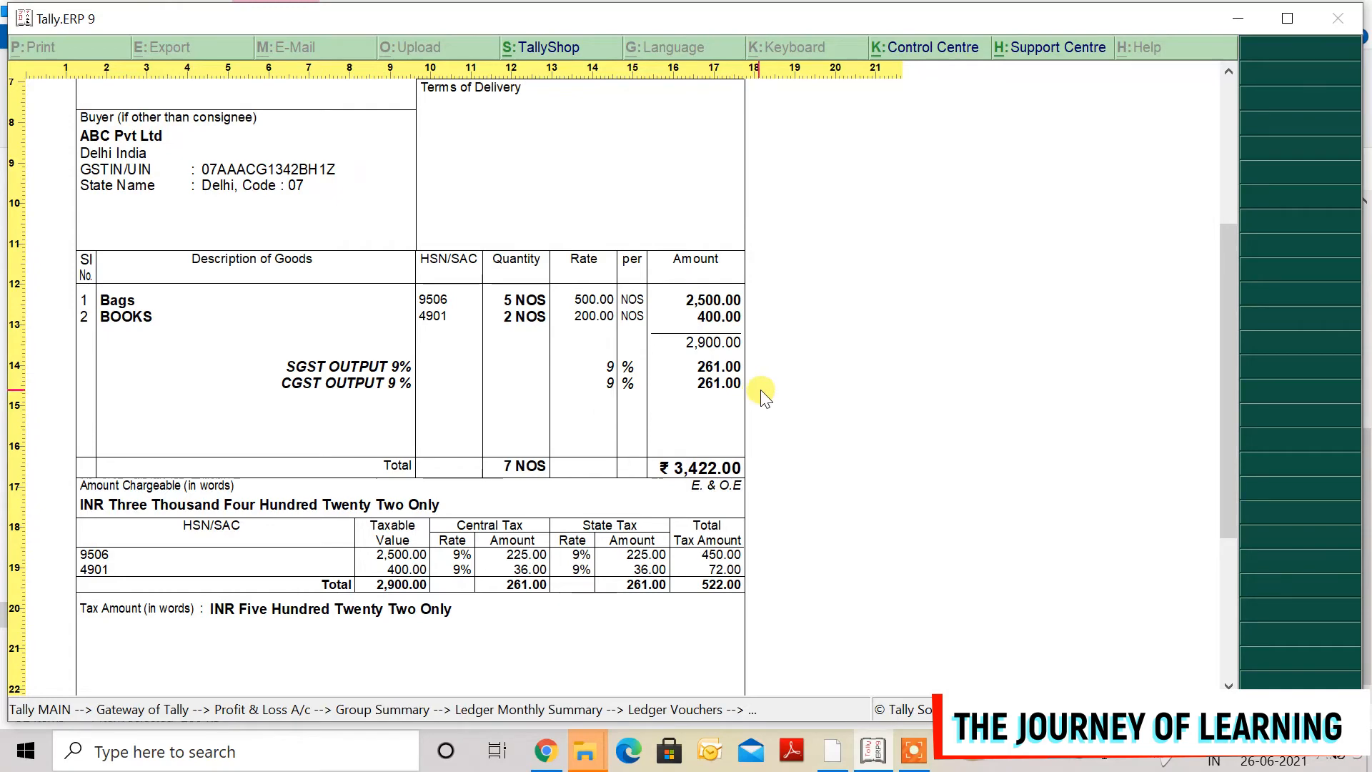
scroll(506, 465, down, 5)
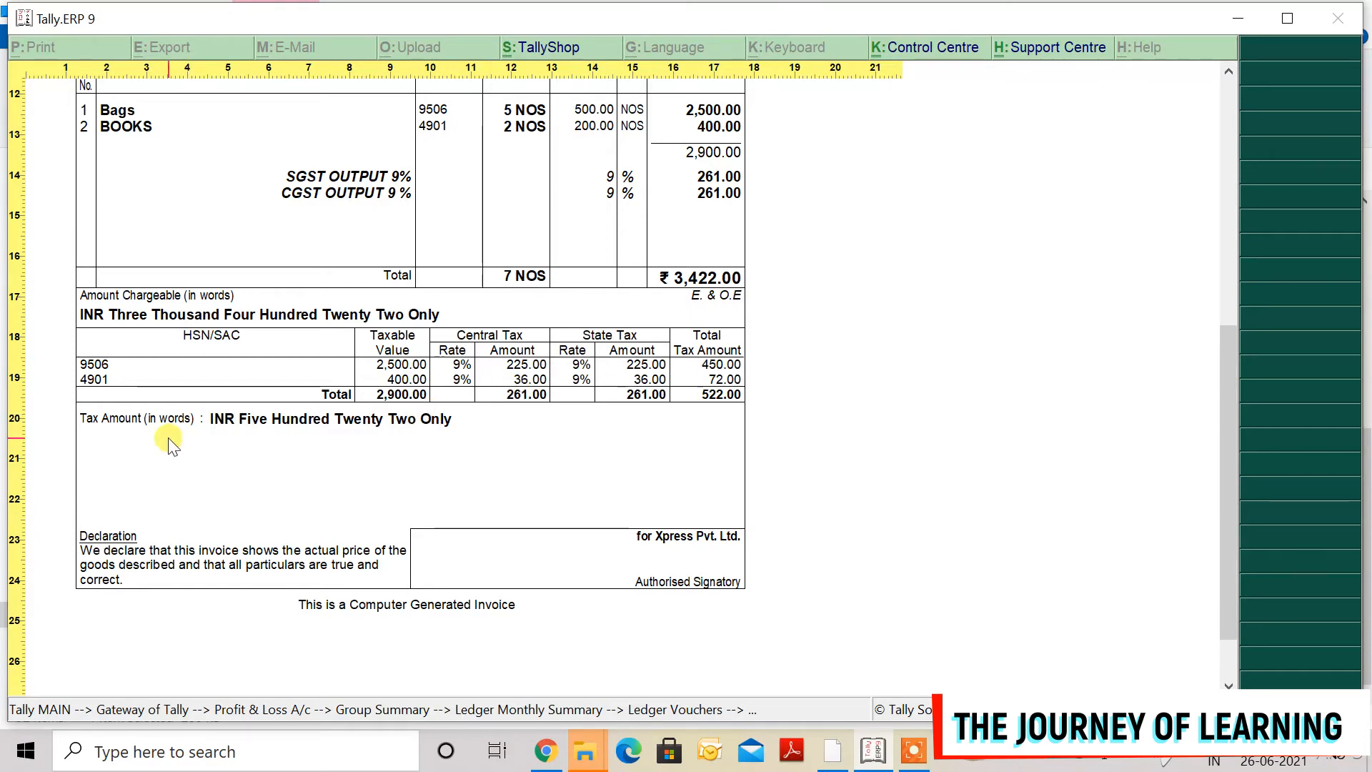
scroll(171, 444, down, 1)
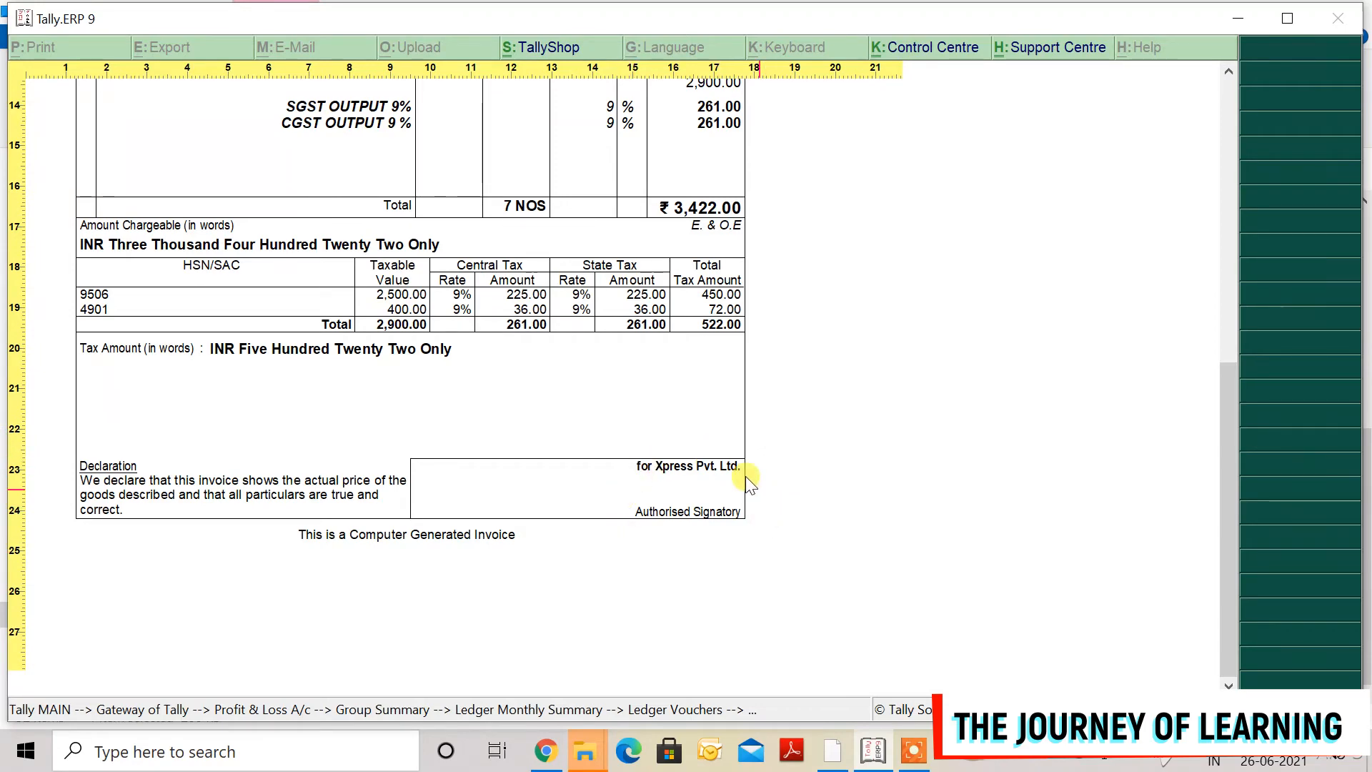
scroll(579, 465, up, 6)
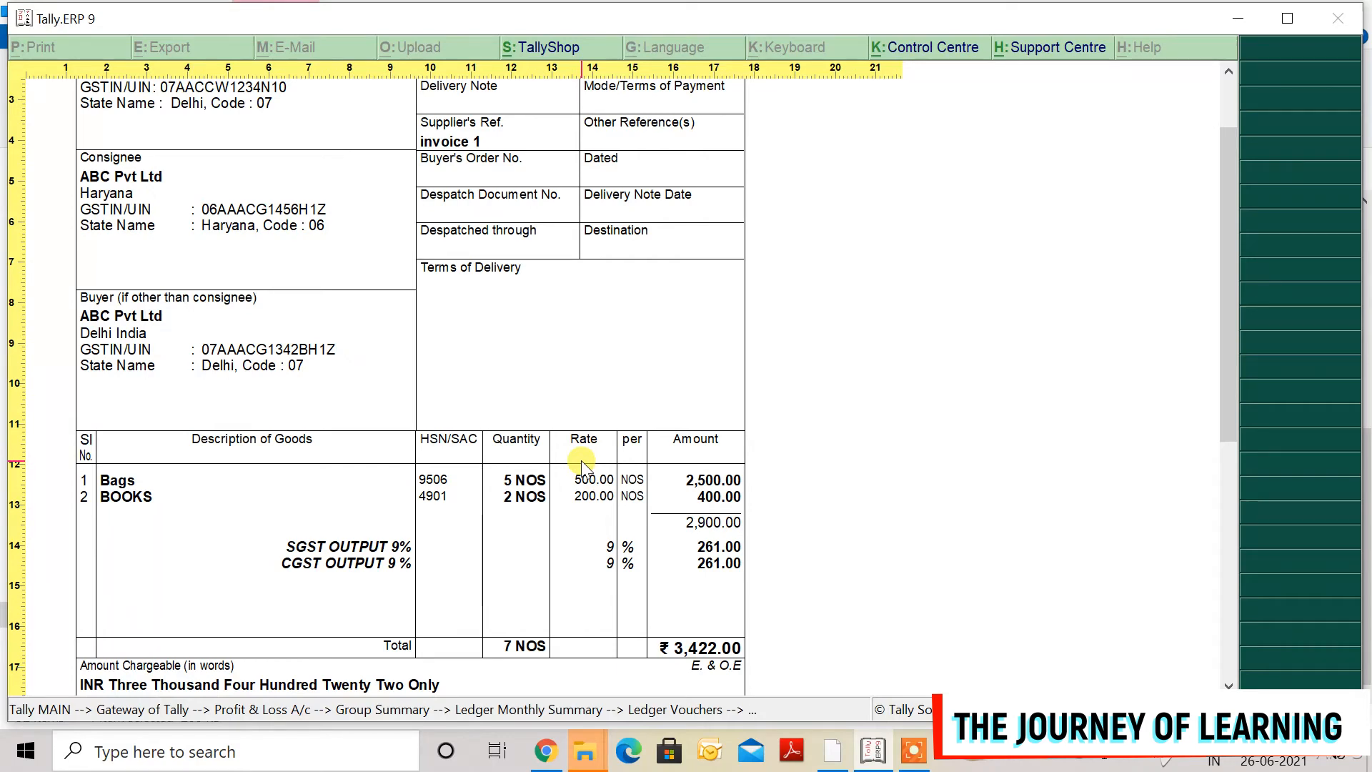
click(581, 461)
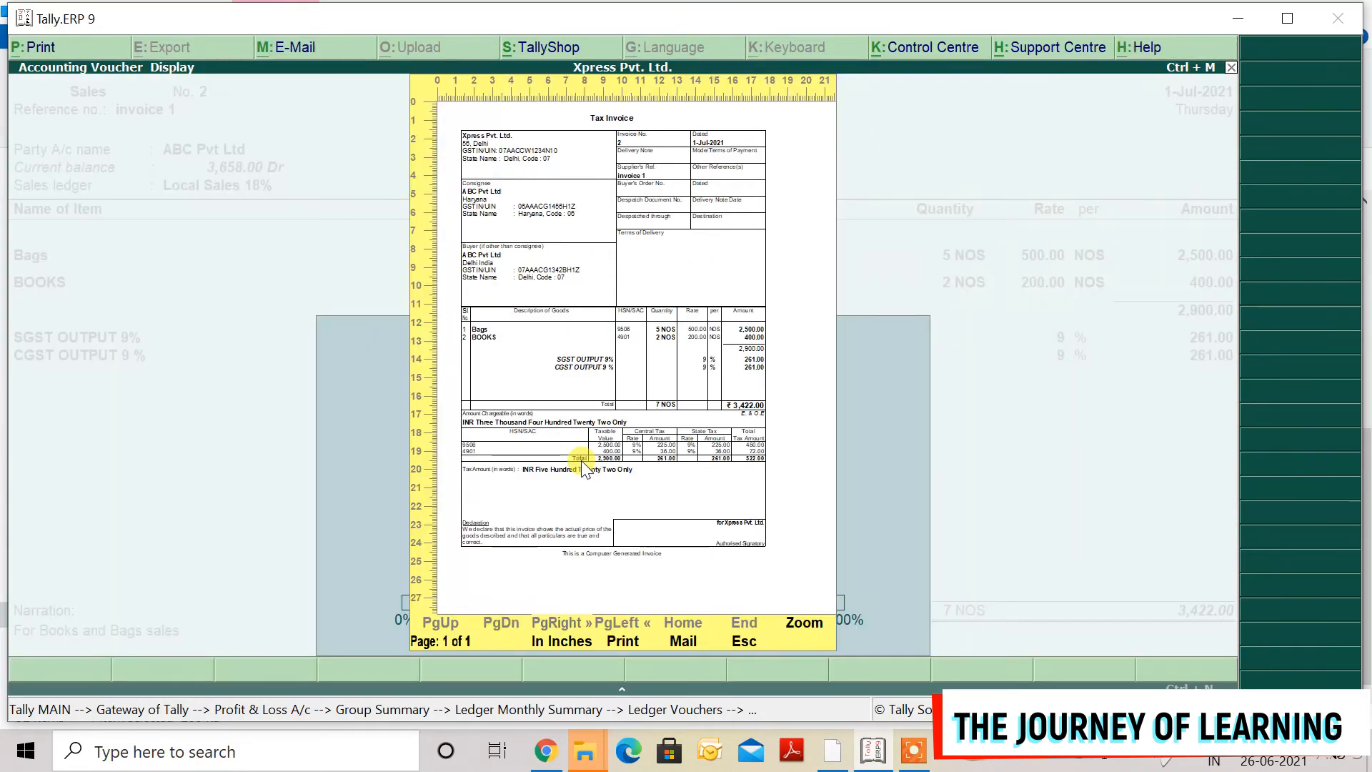
key(Escape)
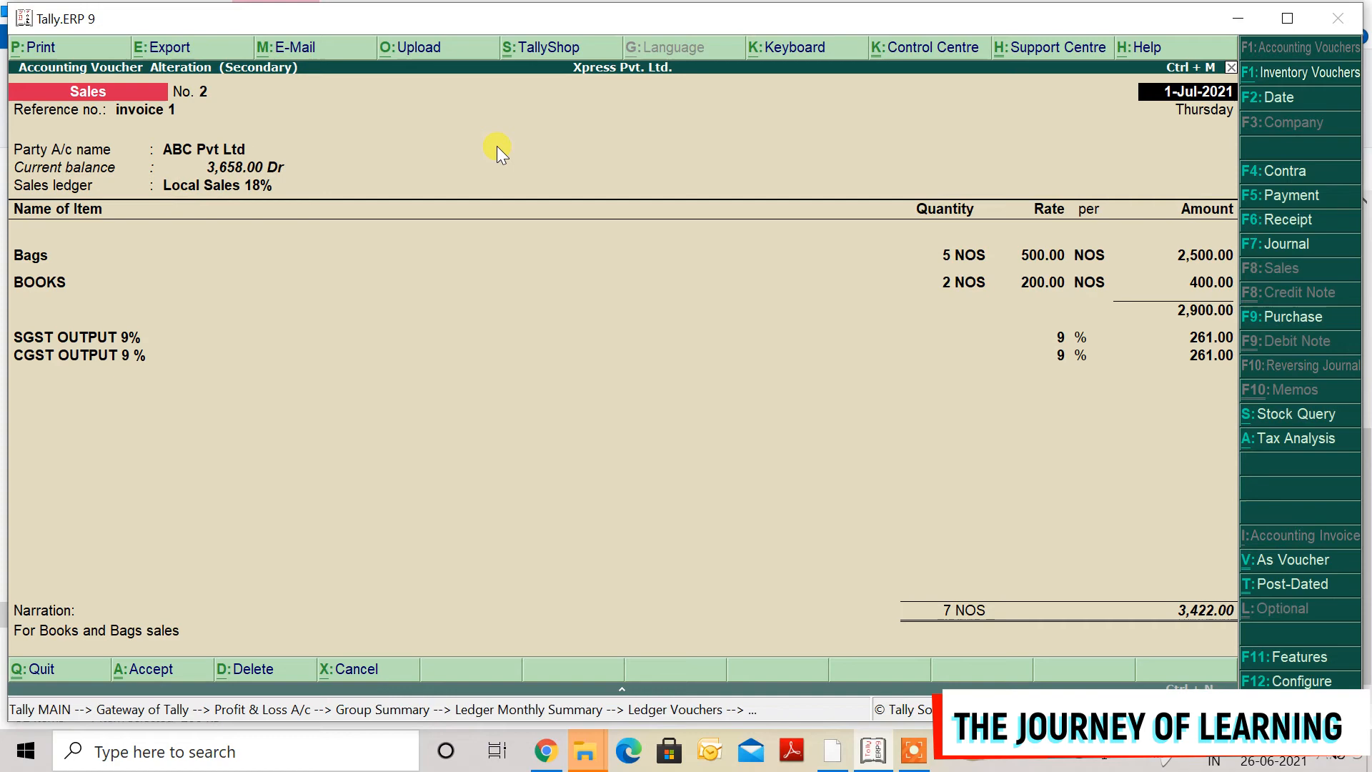
Close the voucher and all report screens, returning to the Gateway of Tally.
key(Escape)
key(Escape)
key(Escape)
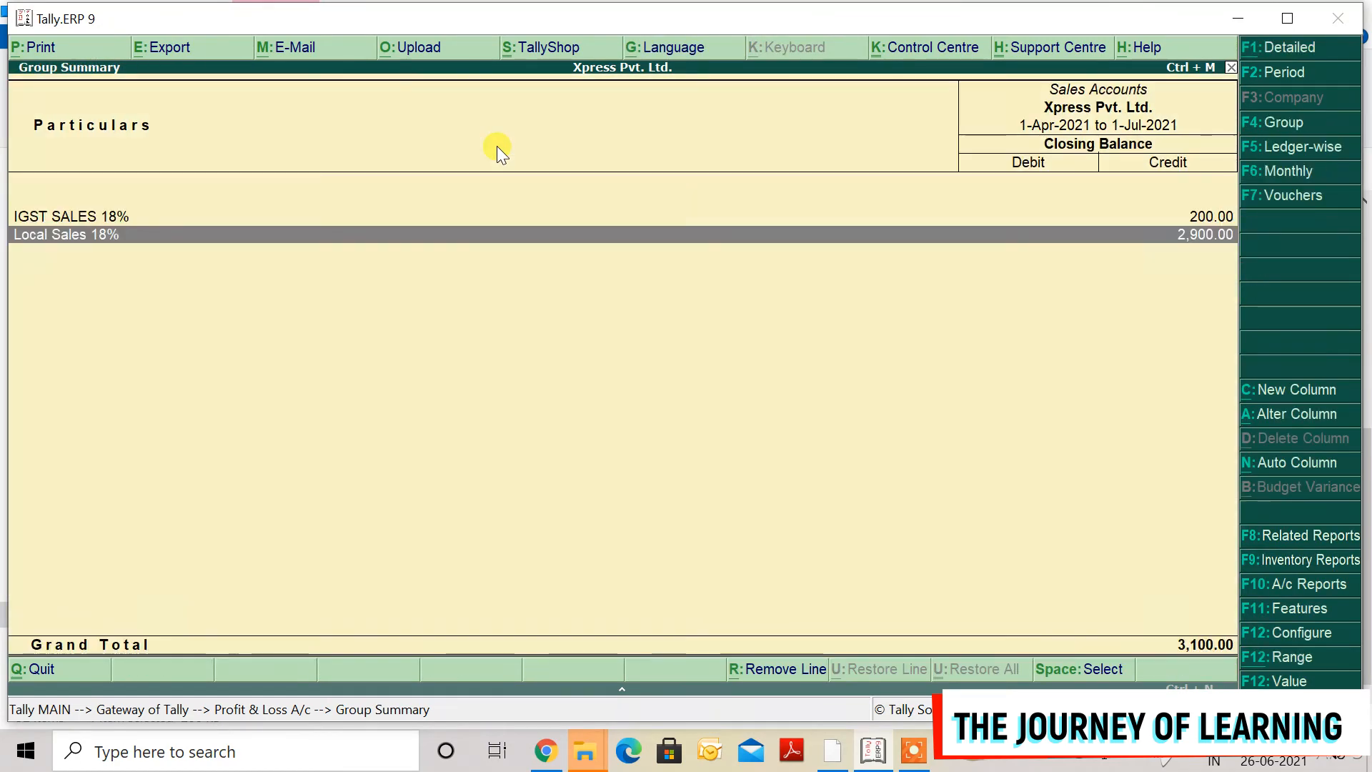
key(Escape)
key(Escape)
key(Escape)
key(Escape)
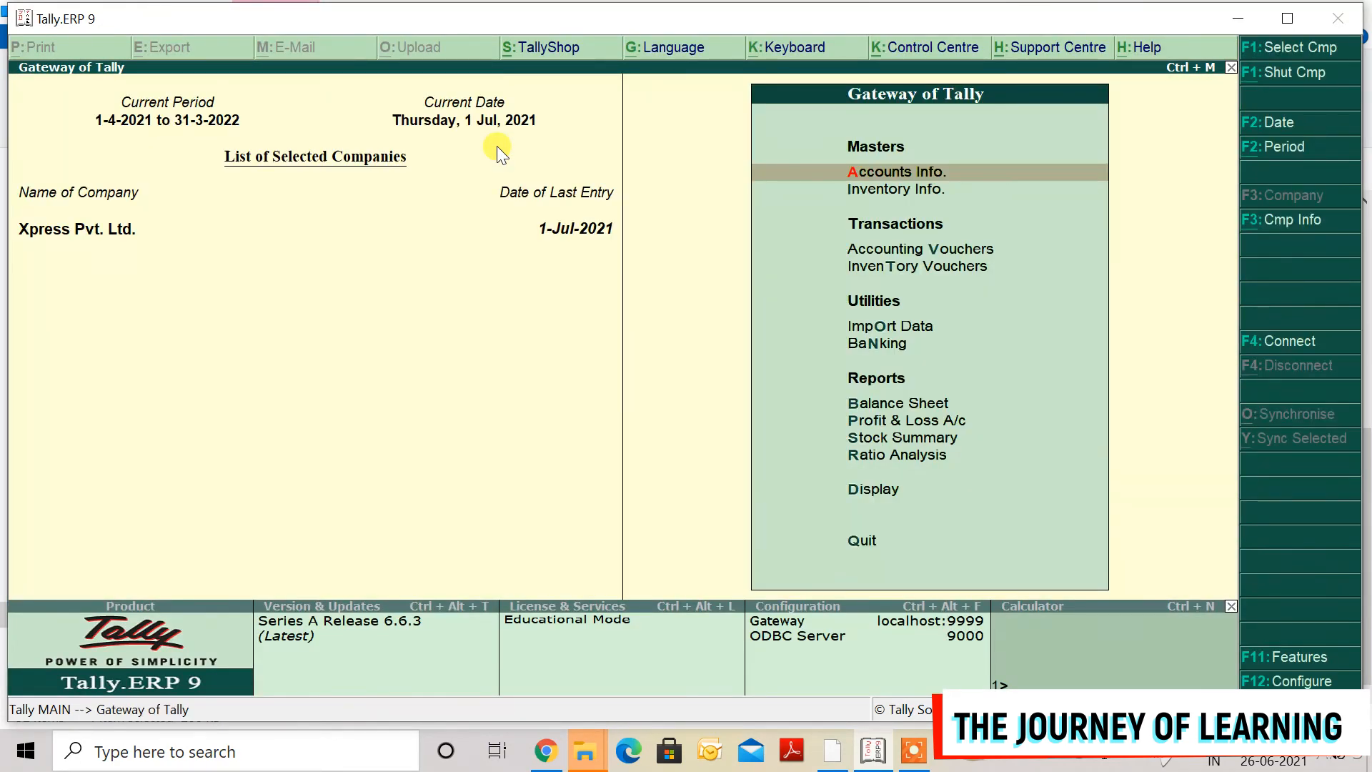
Reopen the ABC Pvt Ltd sales voucher from the Profit & Loss A/c via Sales Accounts, Local Sales 18% and July.
key(p)
key(Return)
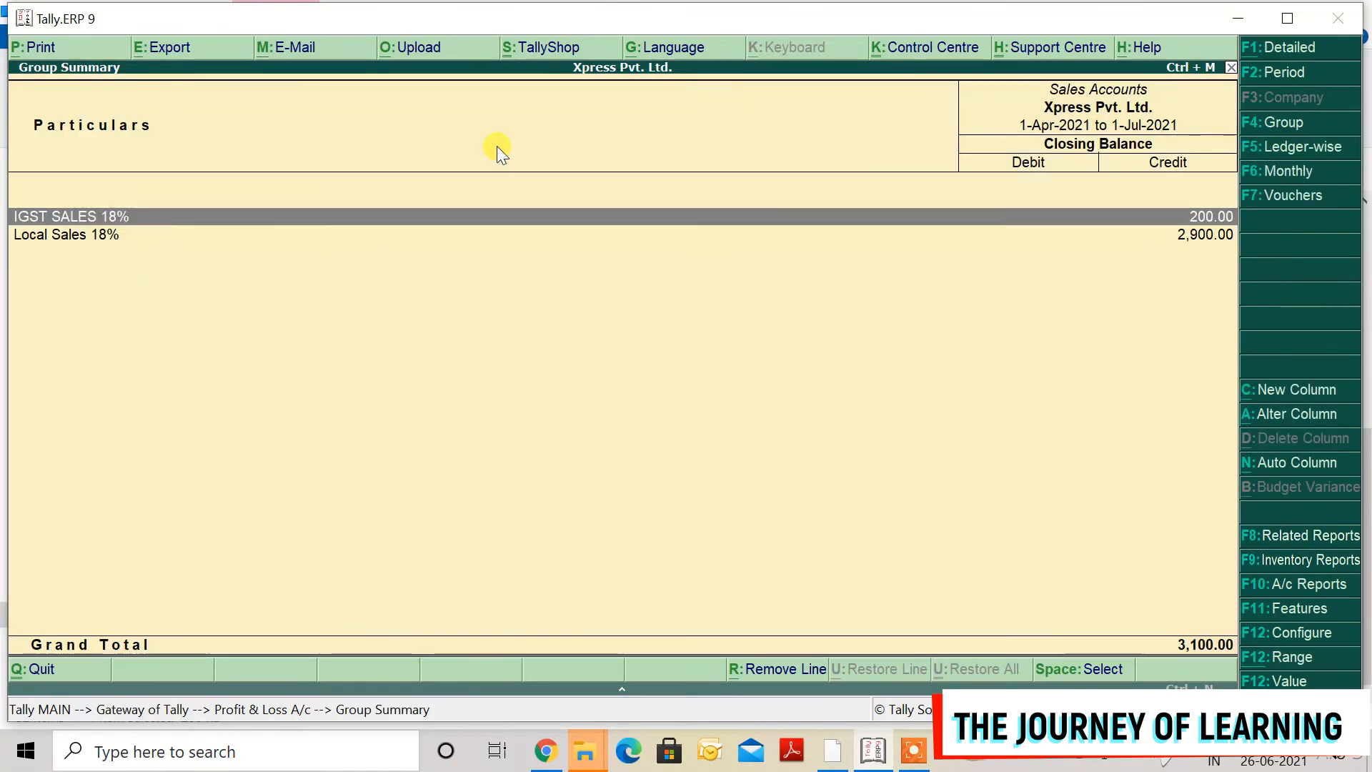
key(Down)
key(Return)
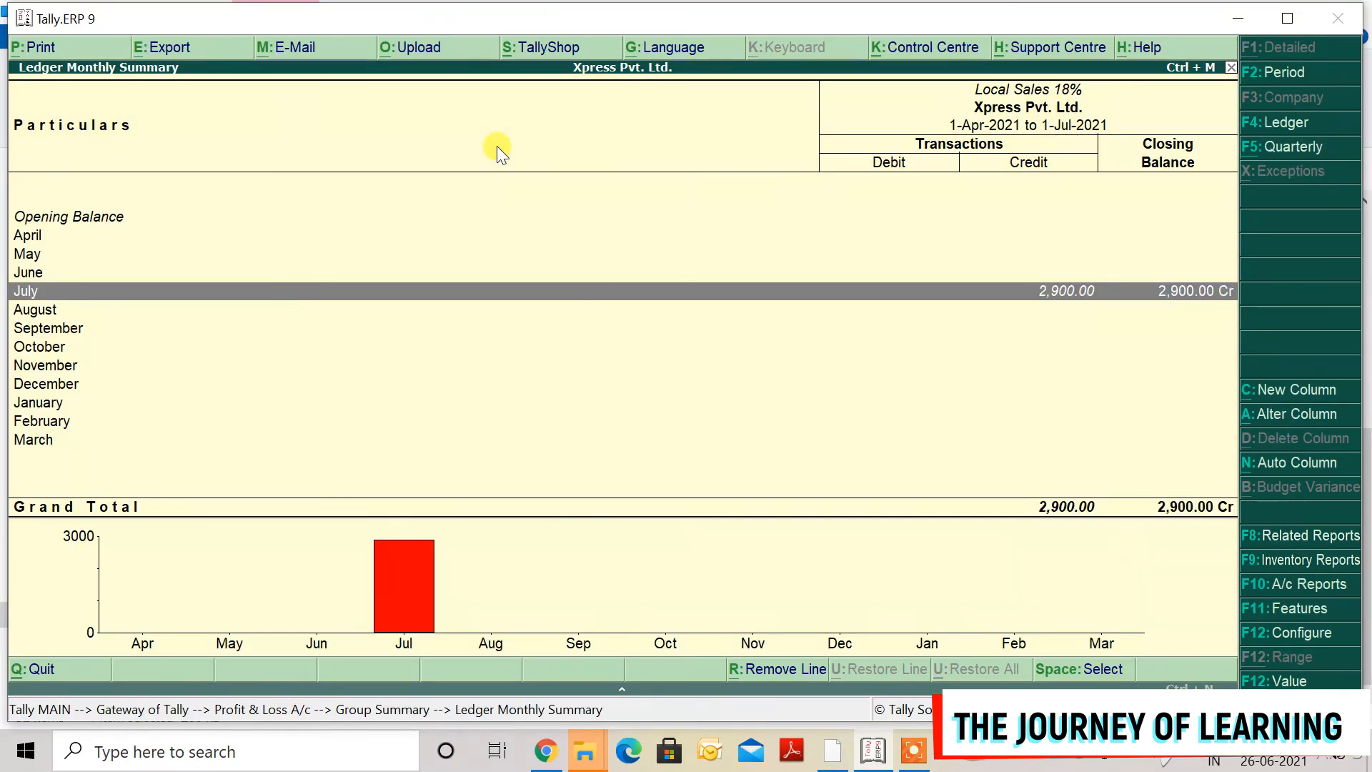
key(Return)
key(Return)
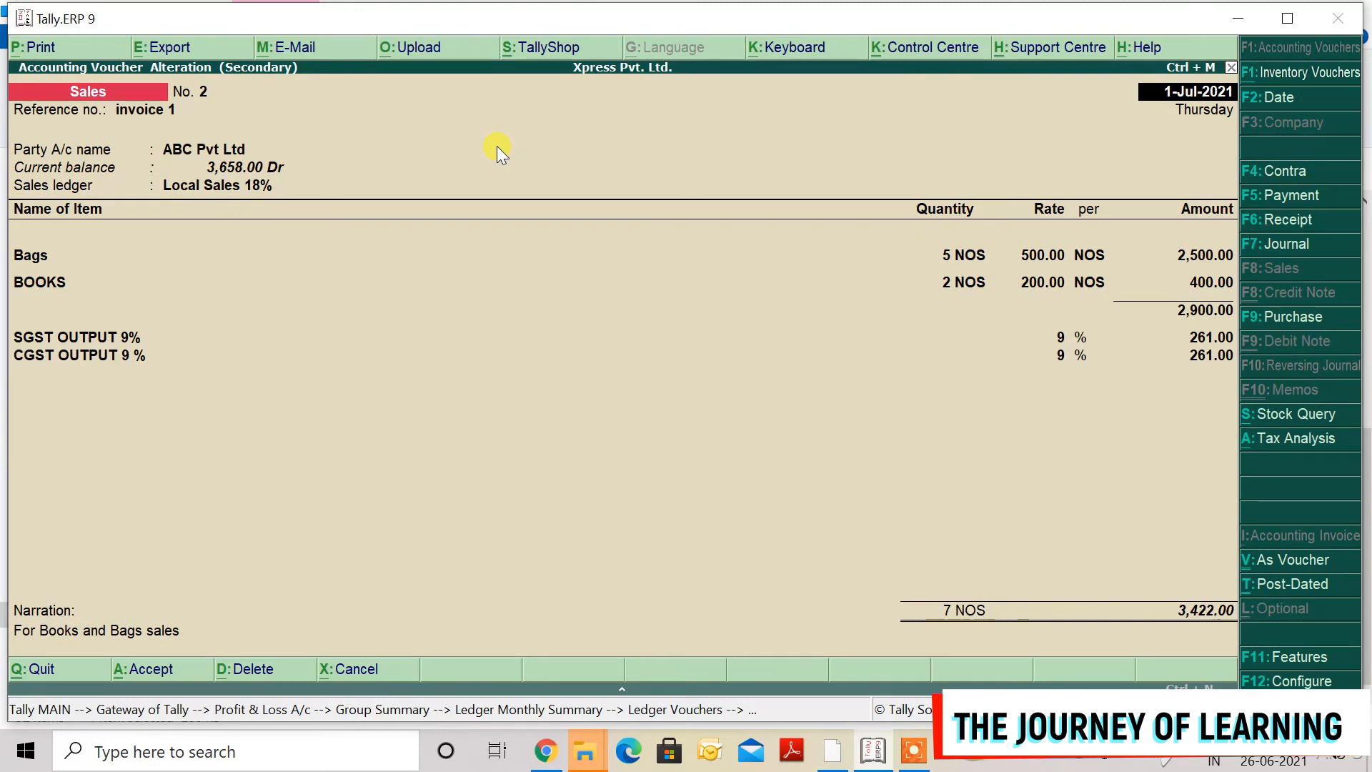
Enter an order number dated 1-Jul-2021 in the voucher's order details and accept the party details.
key(Return)
key(Return)
key(Return)
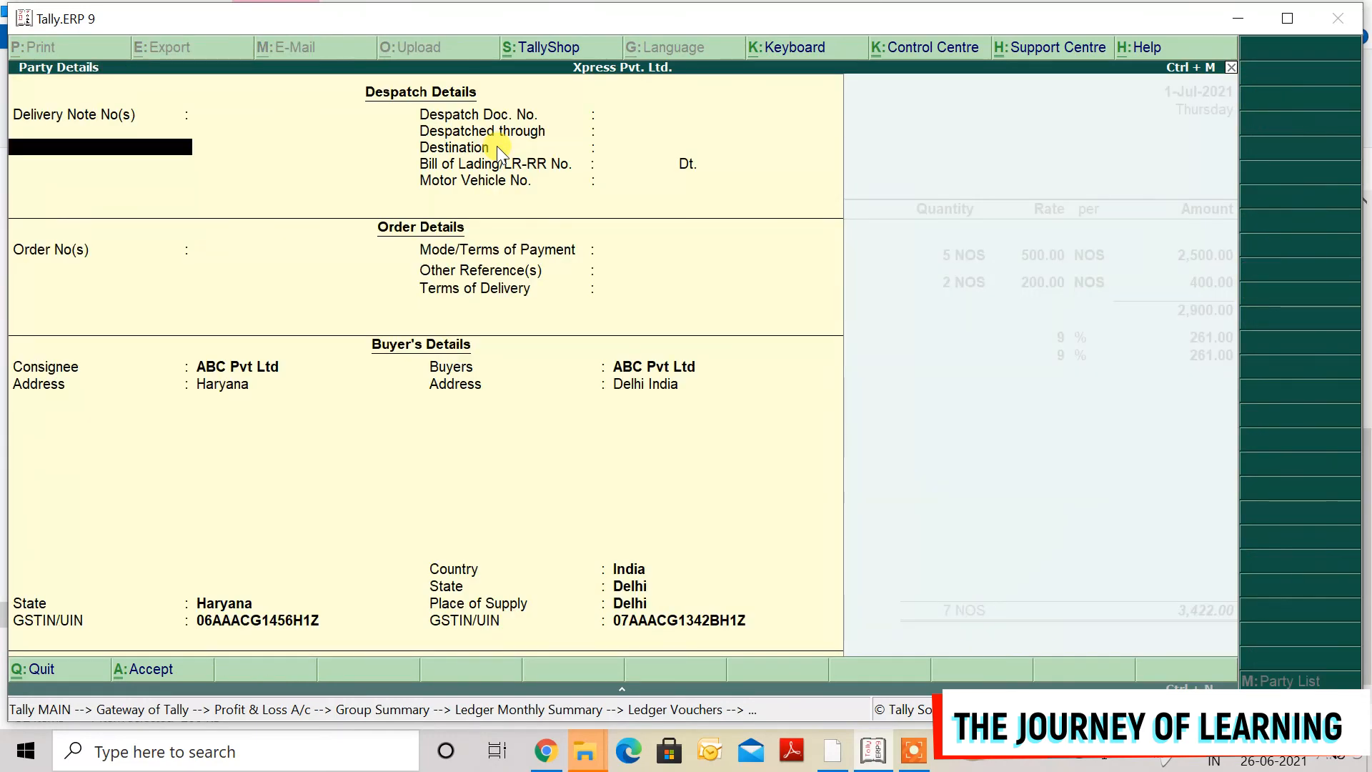
key(Return)
key(Return)
key(Return)
key(Return)
key(Return)
key(Return)
key(Return)
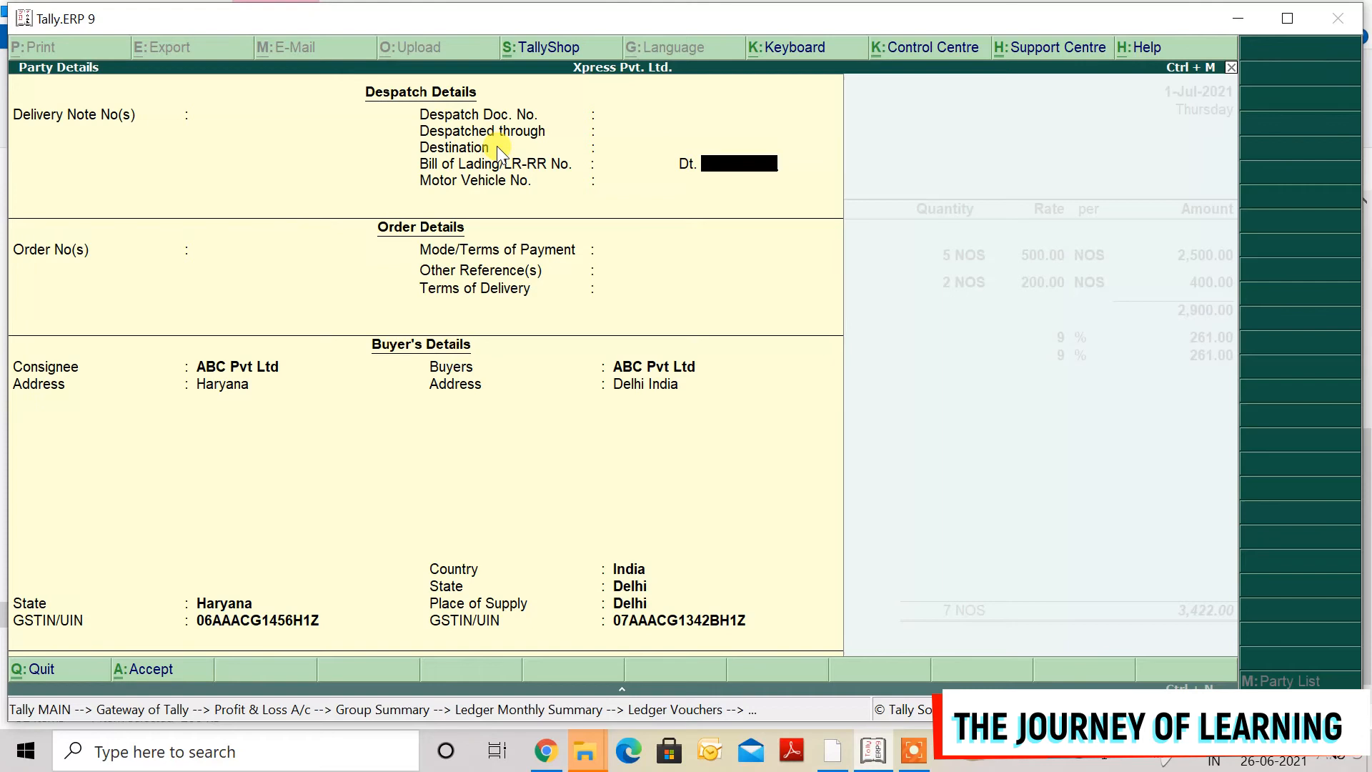
text(648368282)
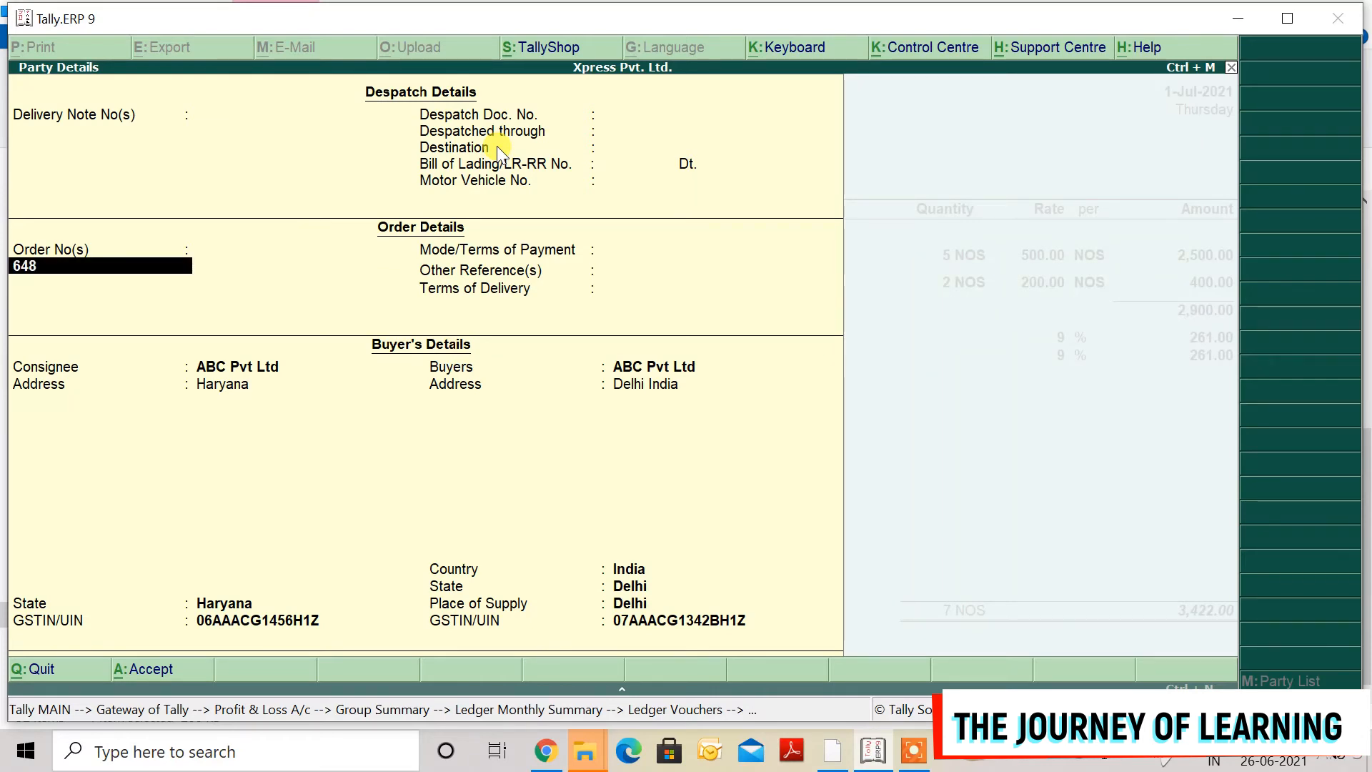
key(Return)
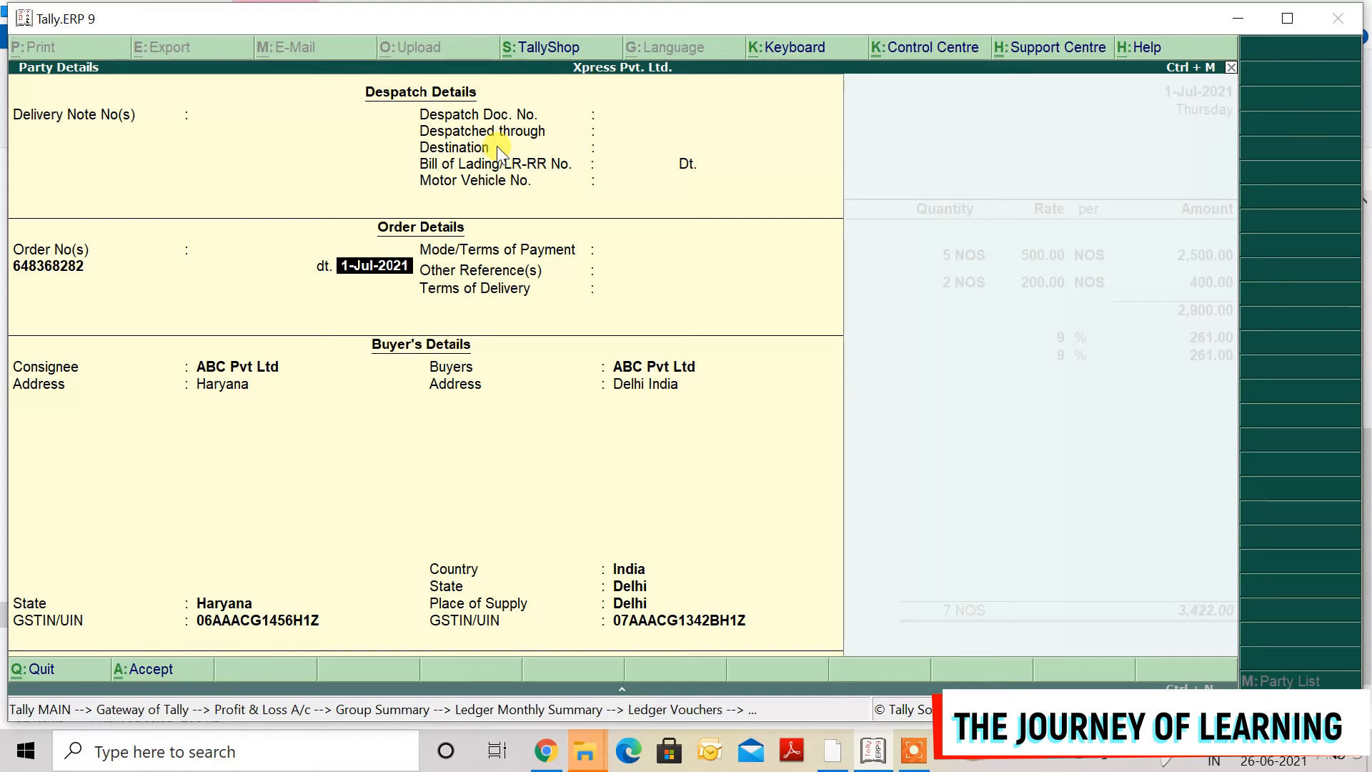
key(Return)
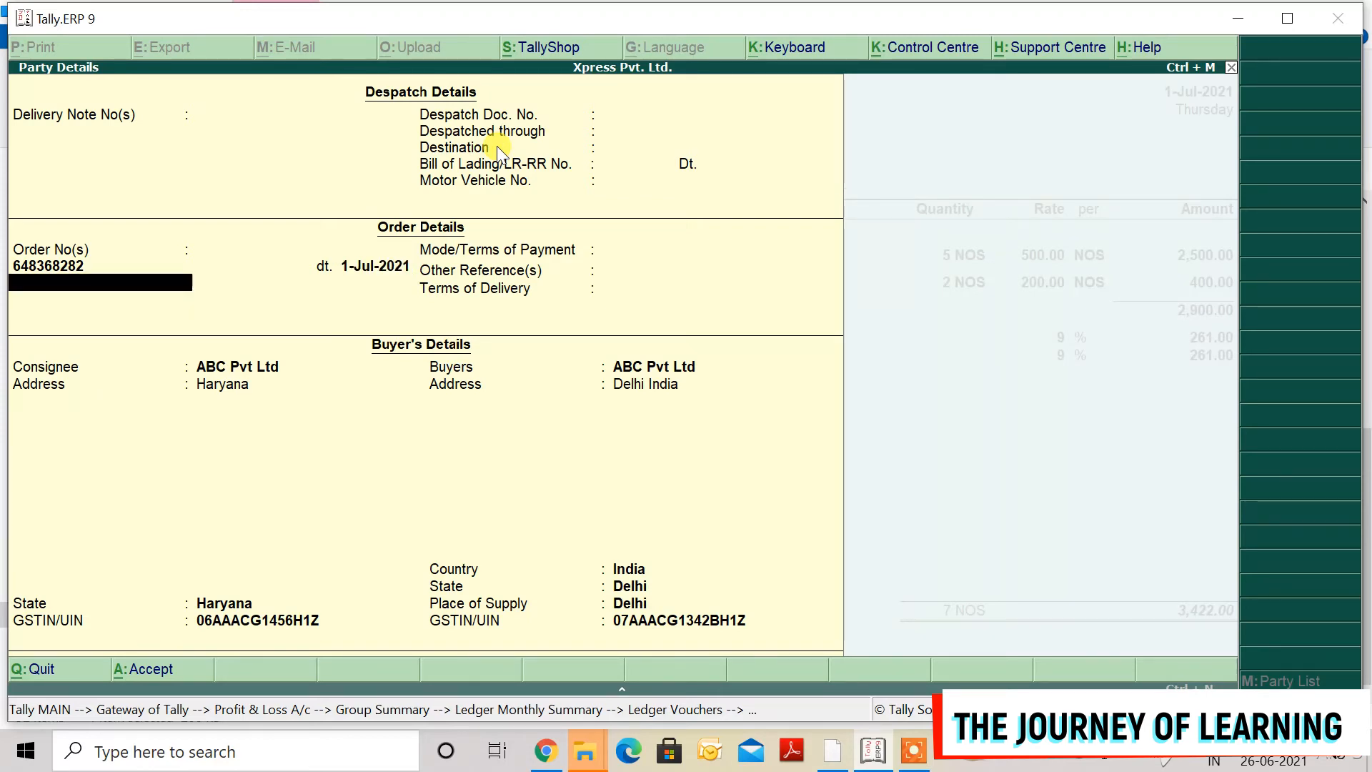
key(ctrl+a)
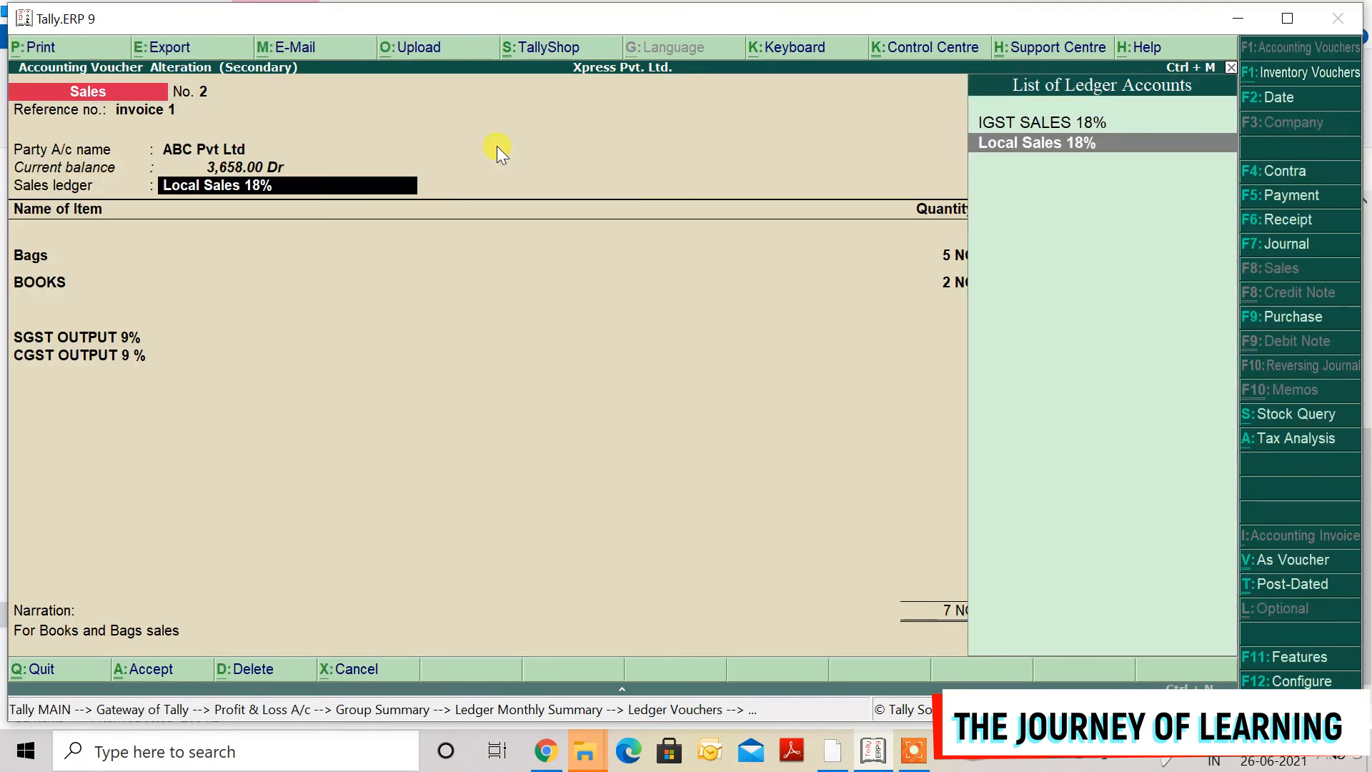
Set the Bags quantity to 4 NOS in the ABC Pvt Ltd sales voucher and save it.
key(Return)
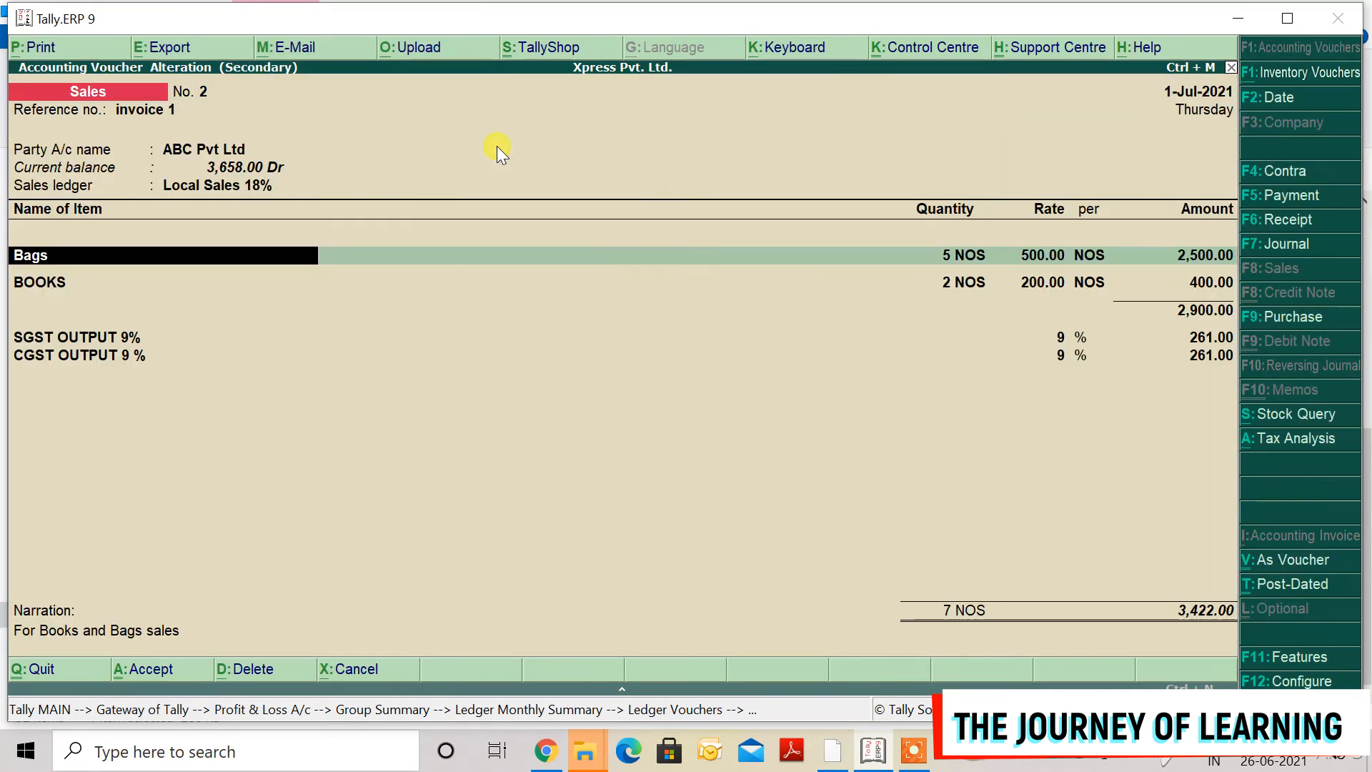
key(Return)
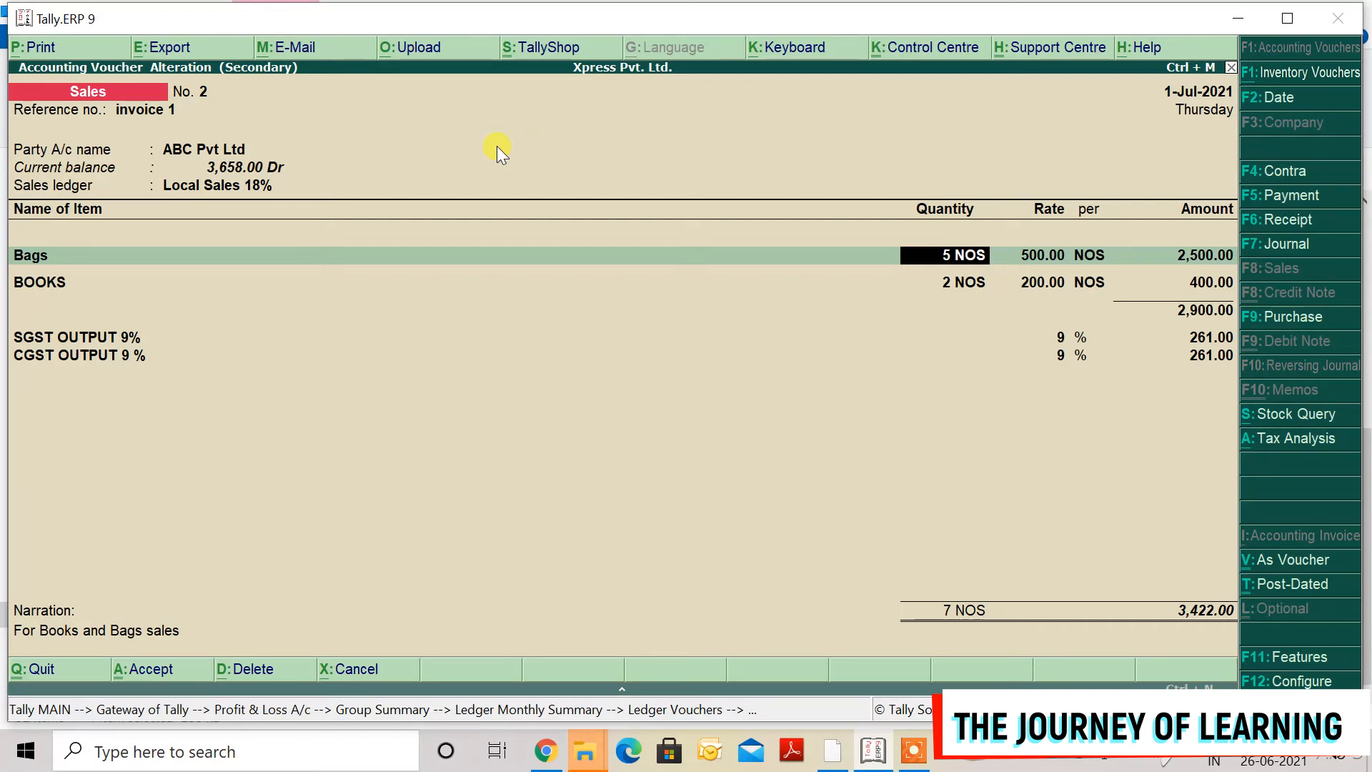
text(4)
key(Return)
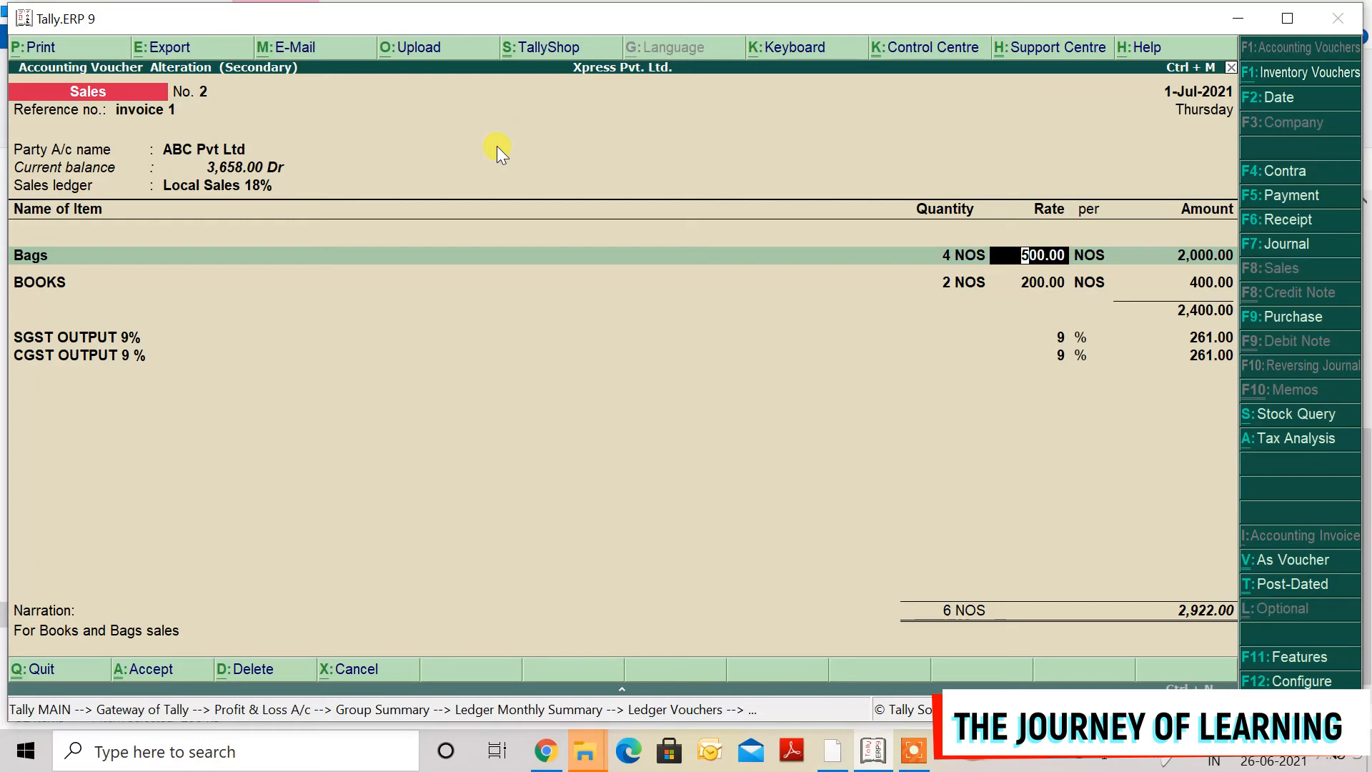
key(ctrl+a)
key(Return)
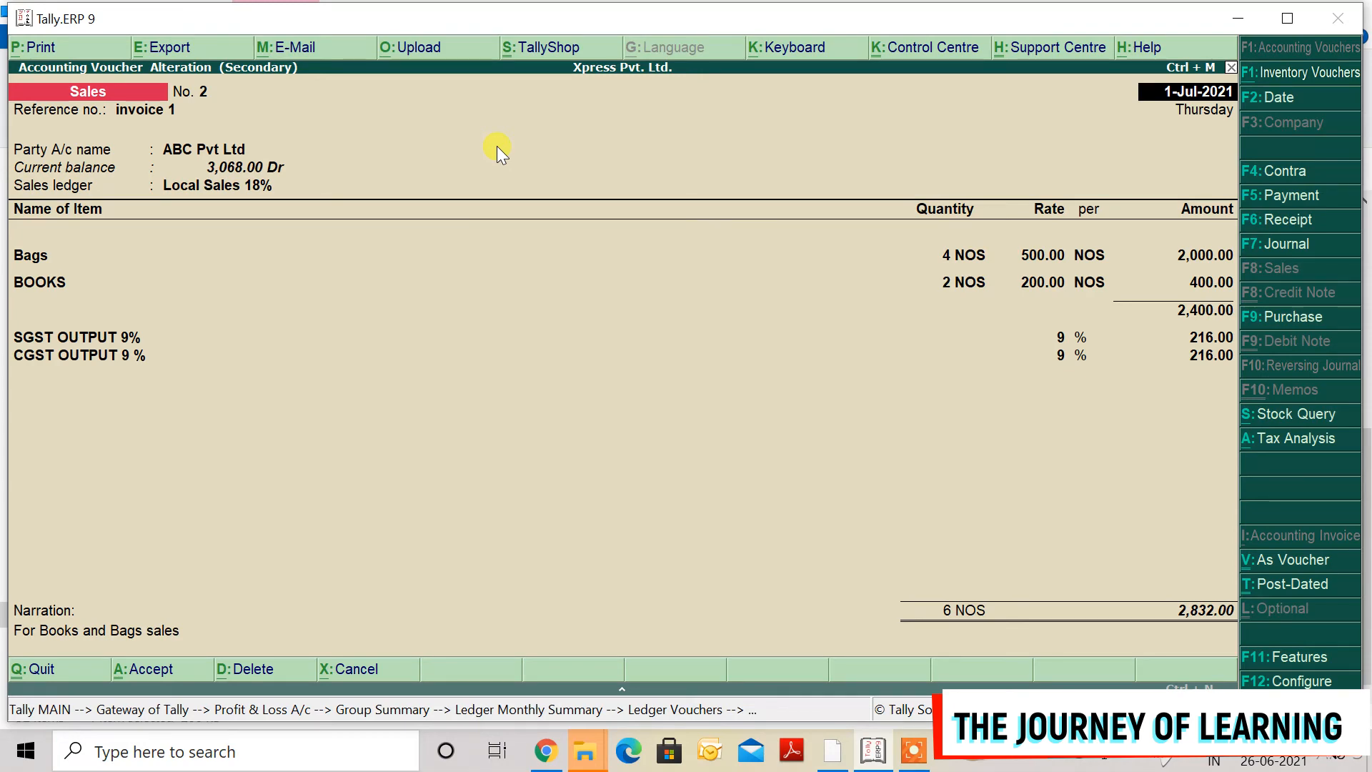
Close the altered voucher and its ledger reports, returning to the Sales Accounts group summary.
key(Escape)
key(Return)
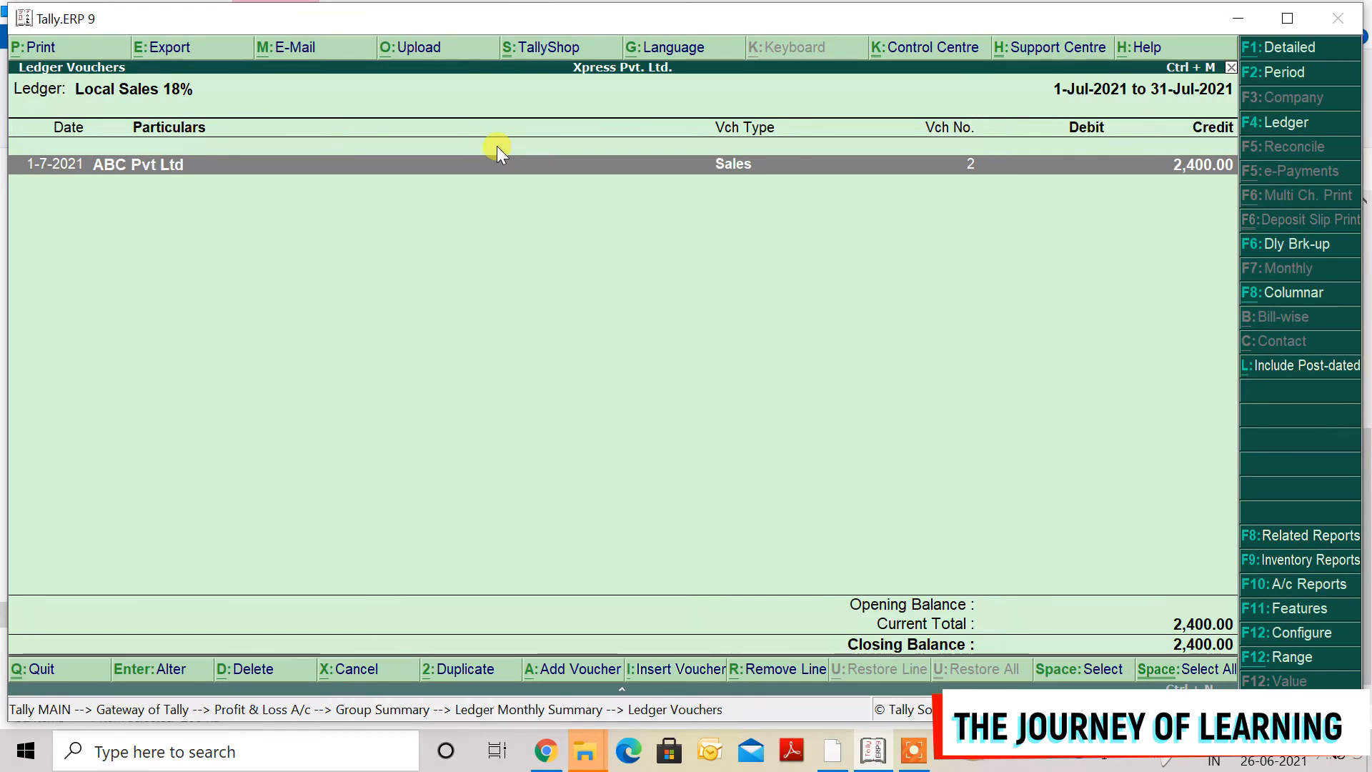
key(Escape)
key(Escape)
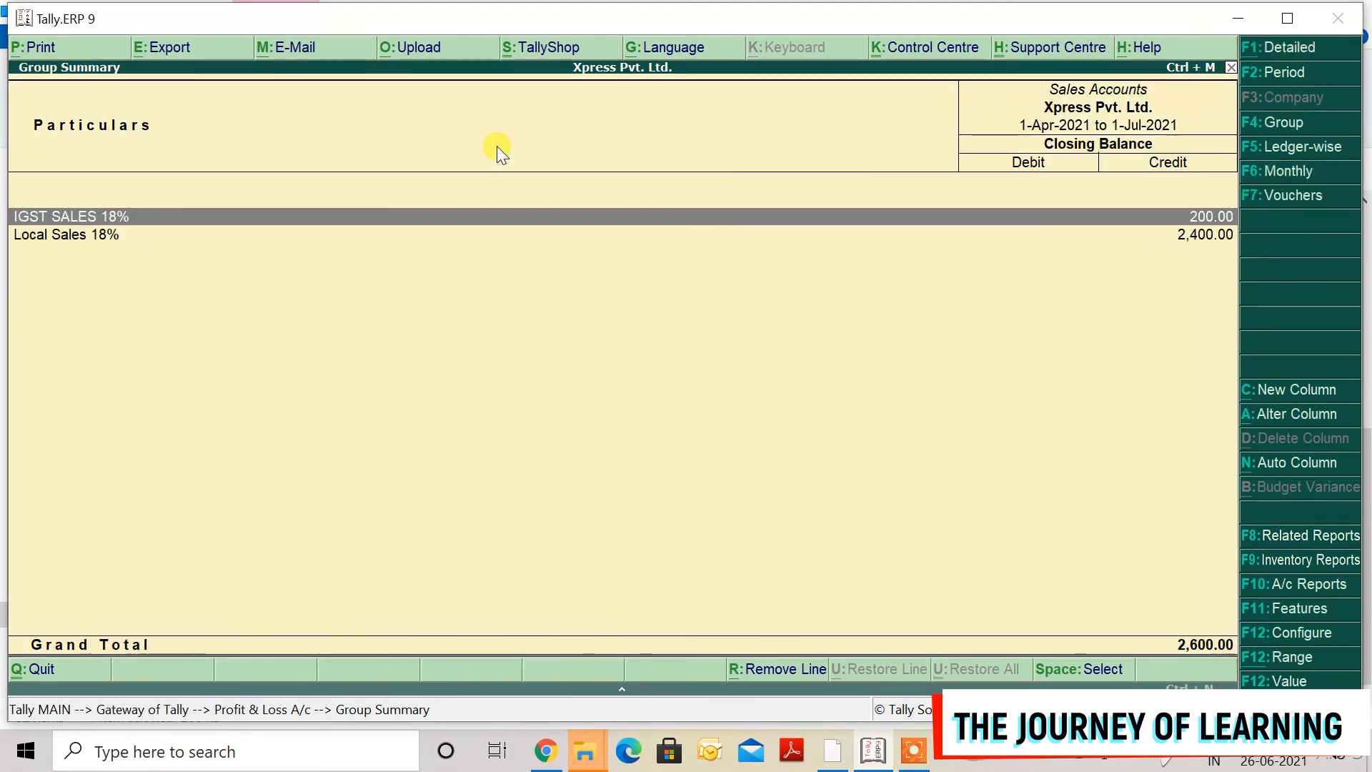
Open the April sales voucher of ABC Pvt Ltd under the IGST SALES 18% ledger.
key(Return)
key(Return)
key(Escape)
key(Up)
key(Up)
key(Up)
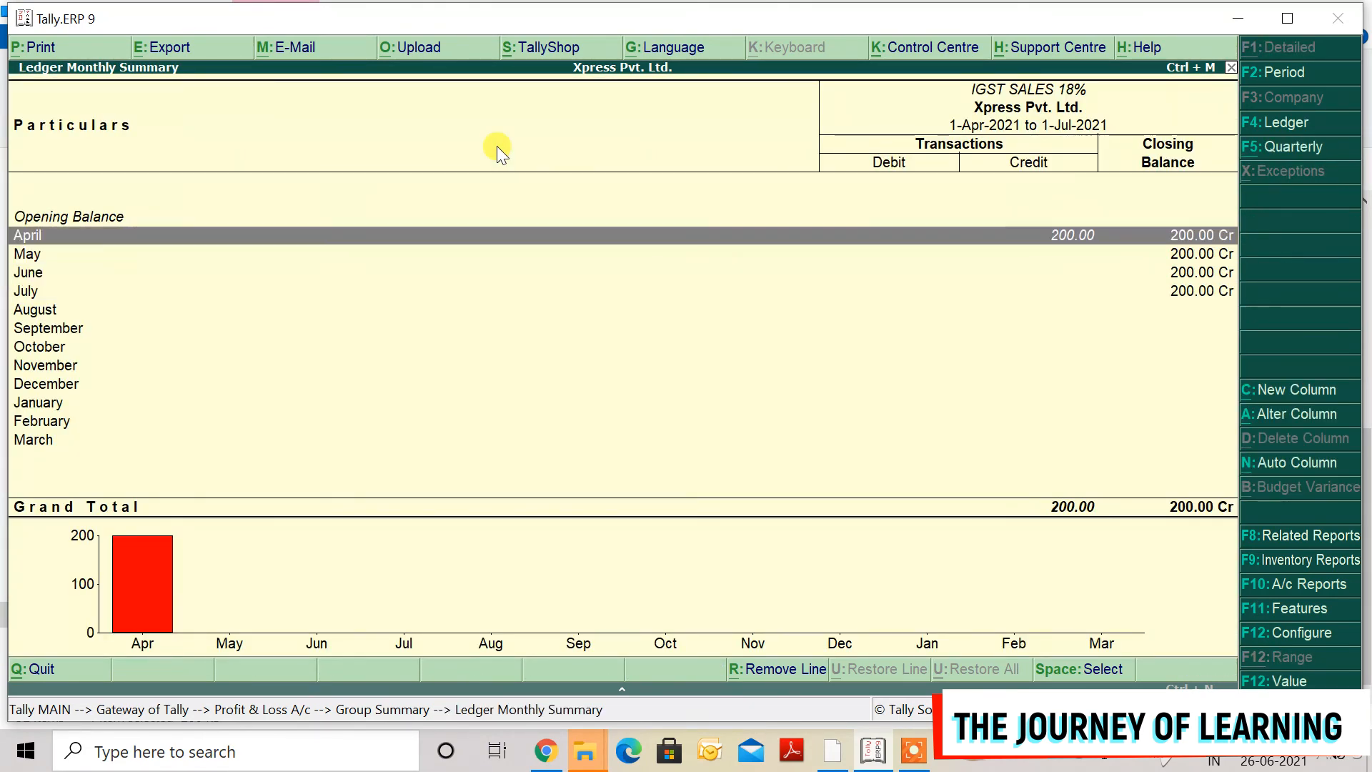
key(Return)
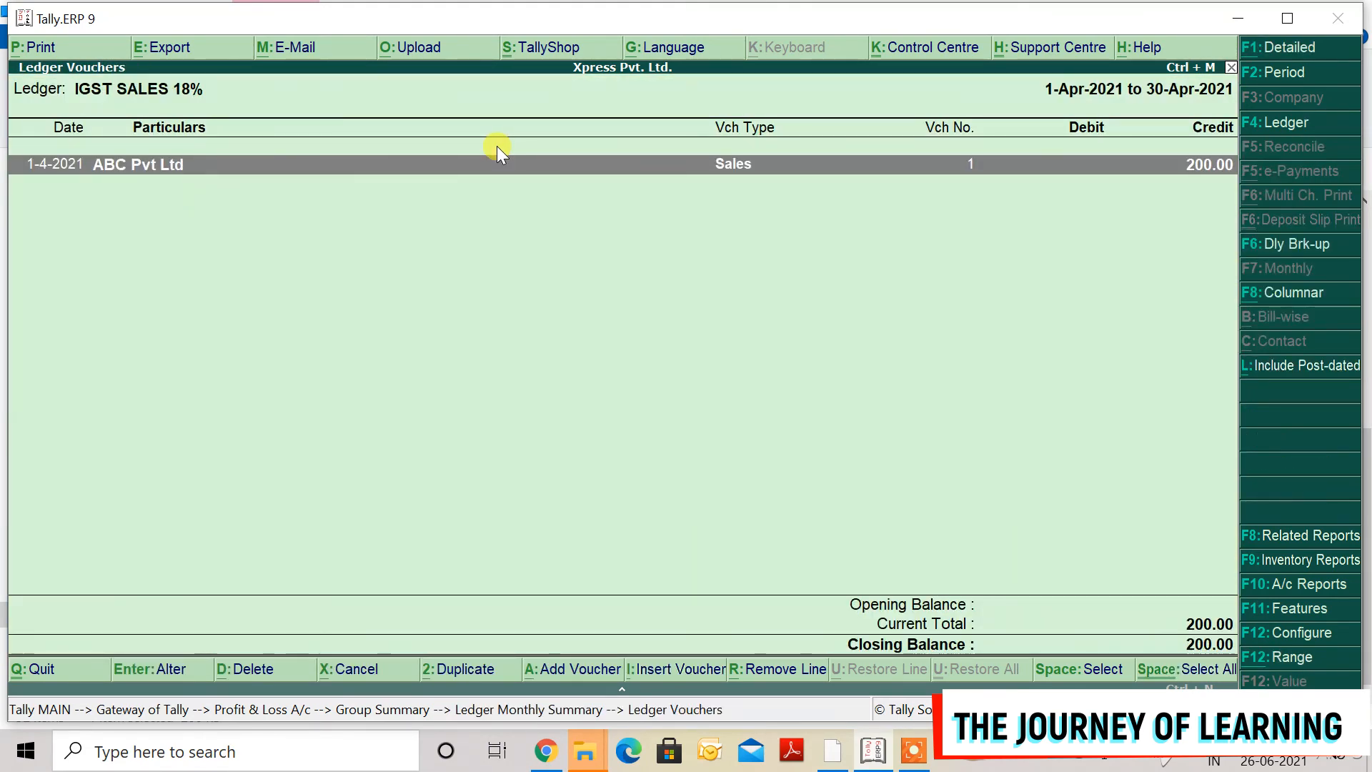
key(Return)
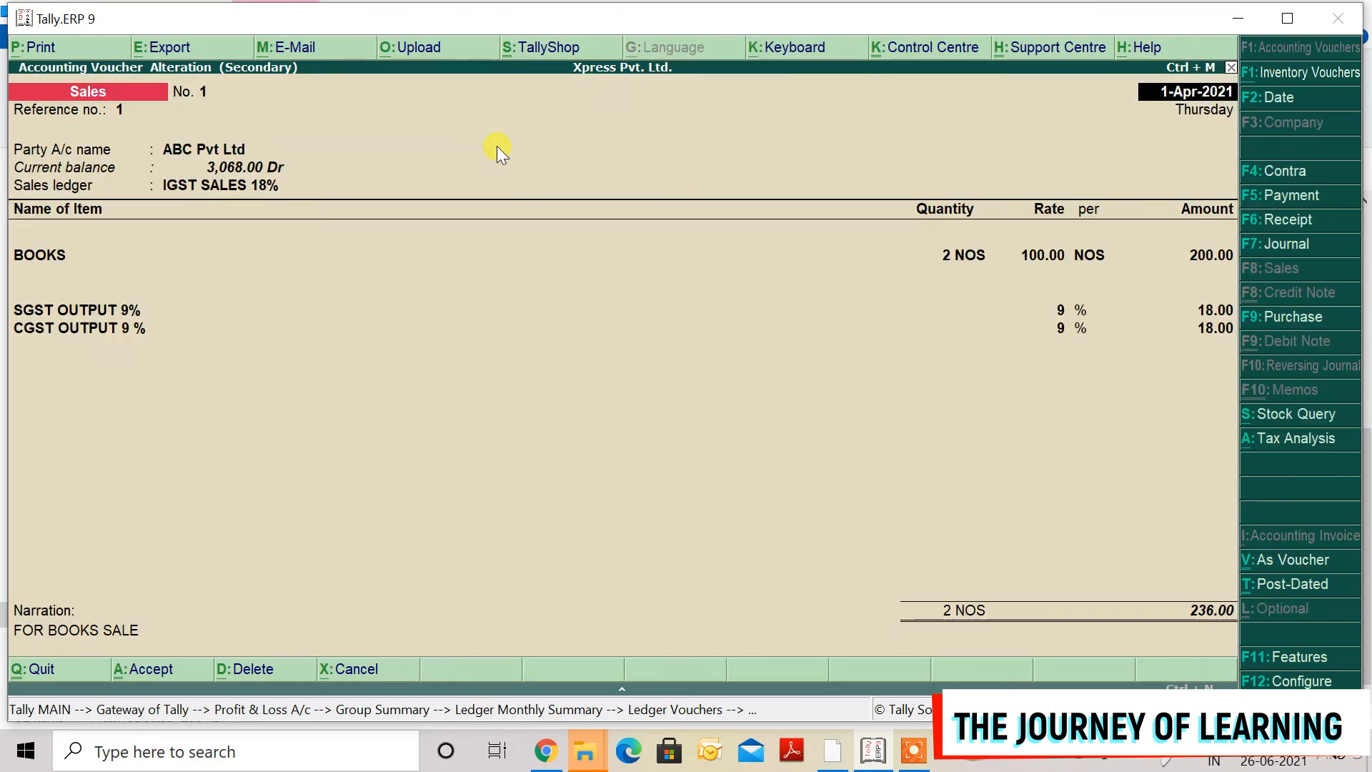
Call up deletion and cancellation of the April sales voucher in turn, declining each confirmation.
key(alt+d)
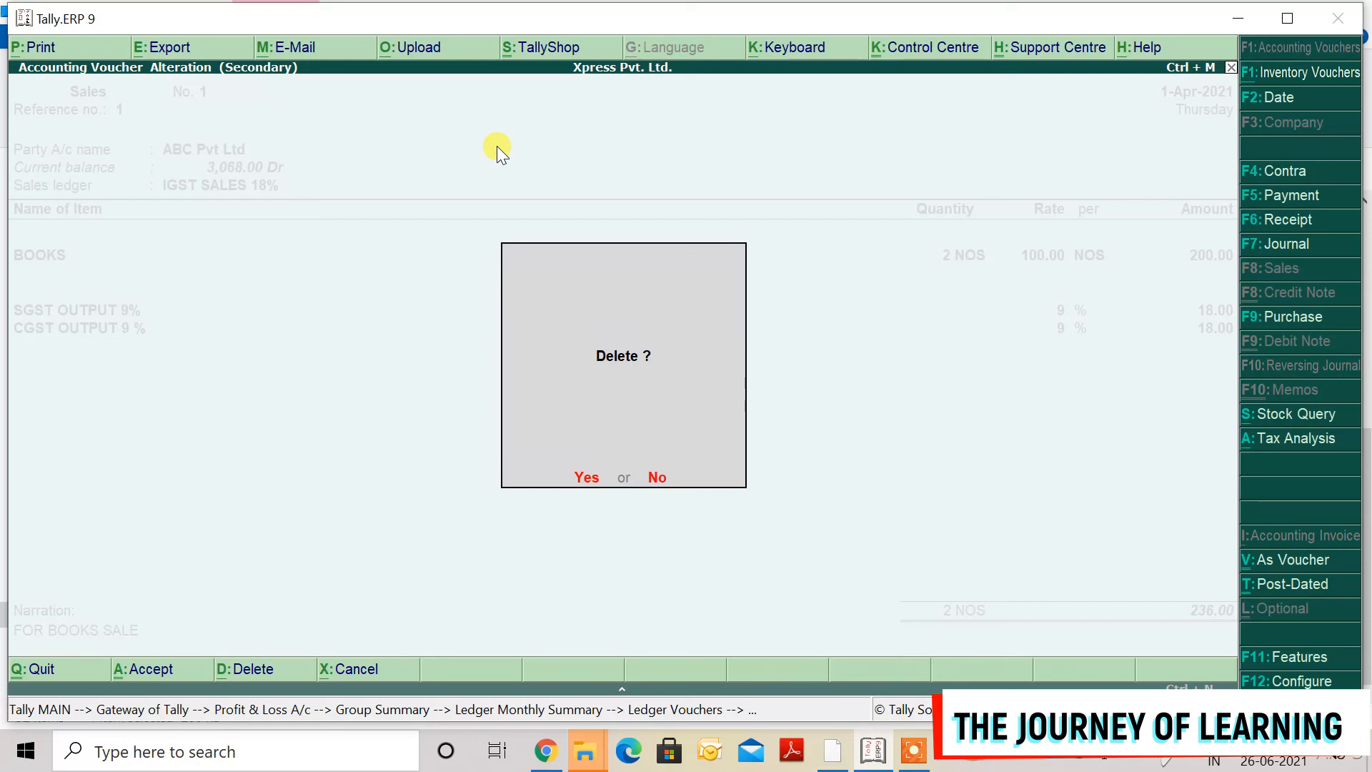
key(n)
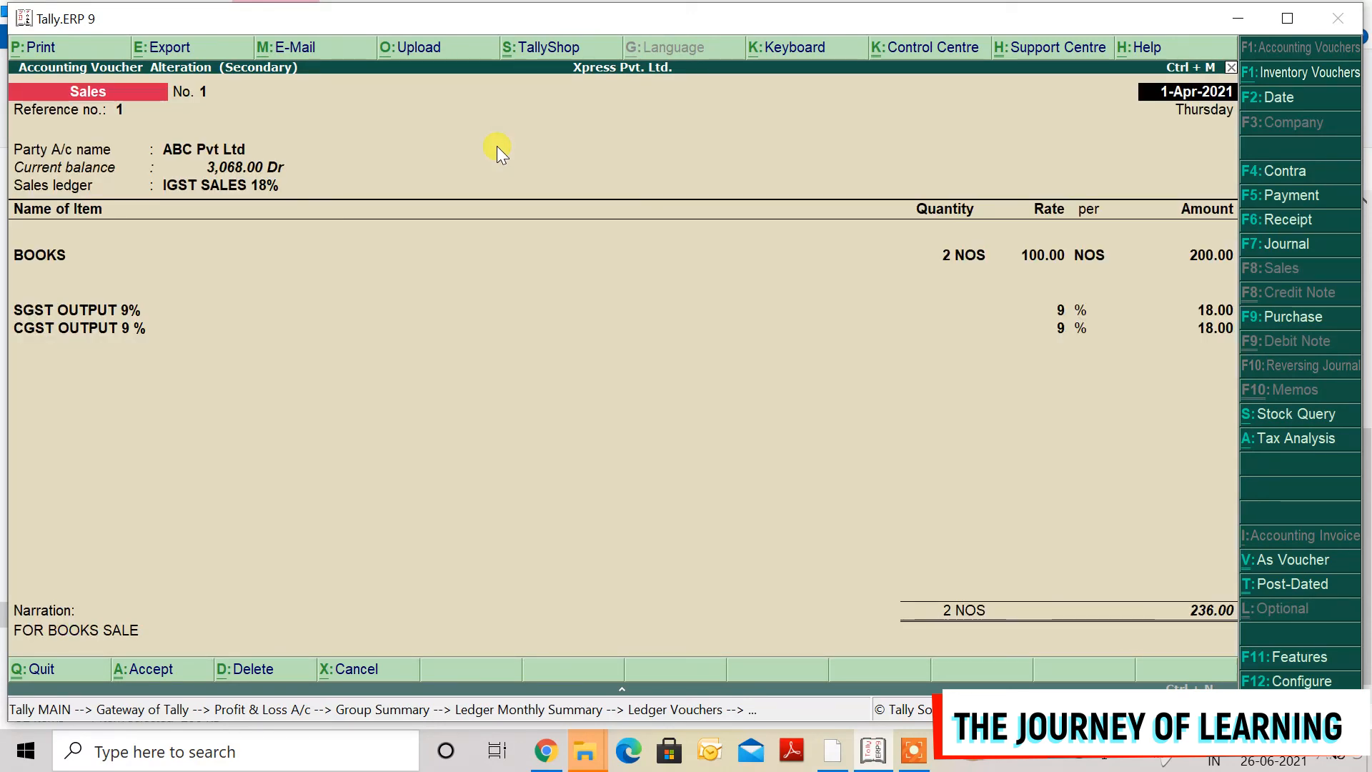
key(alt+x)
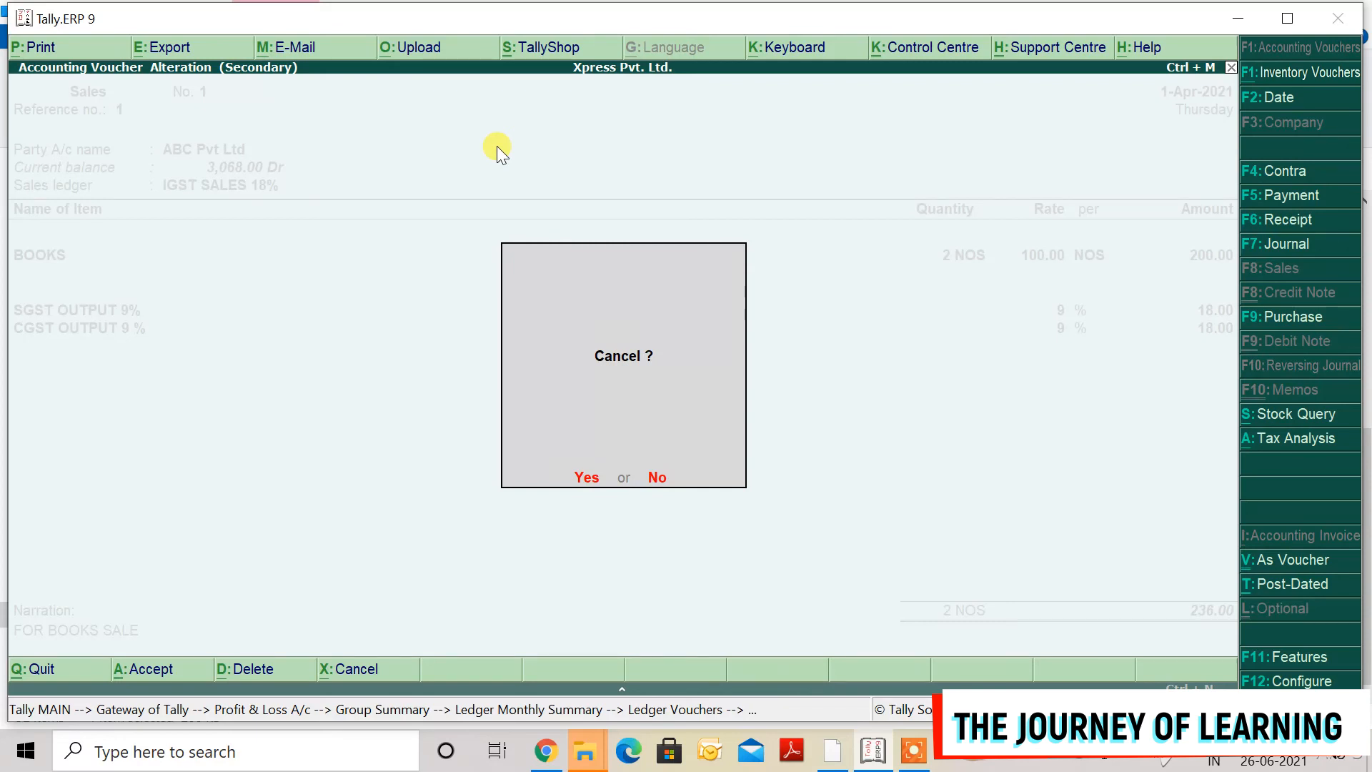
key(n)
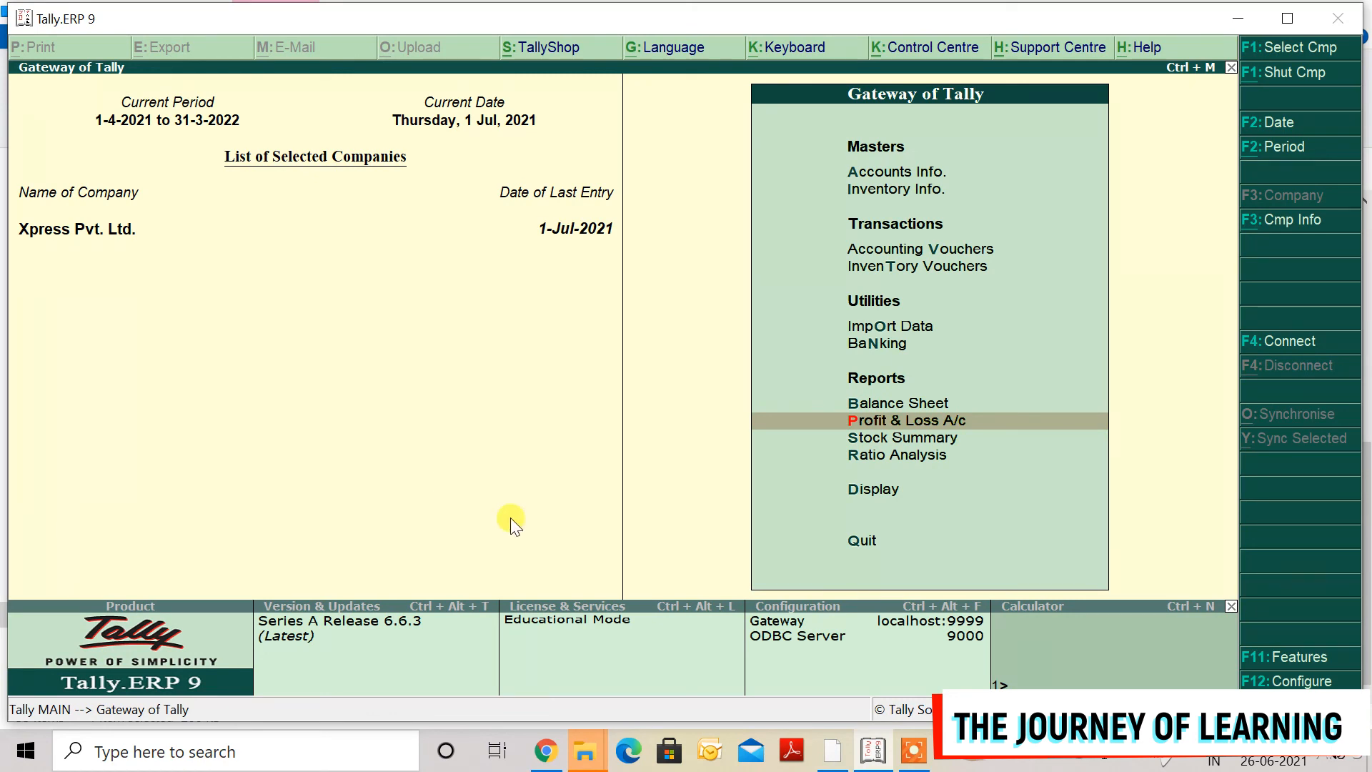
click(912, 749)
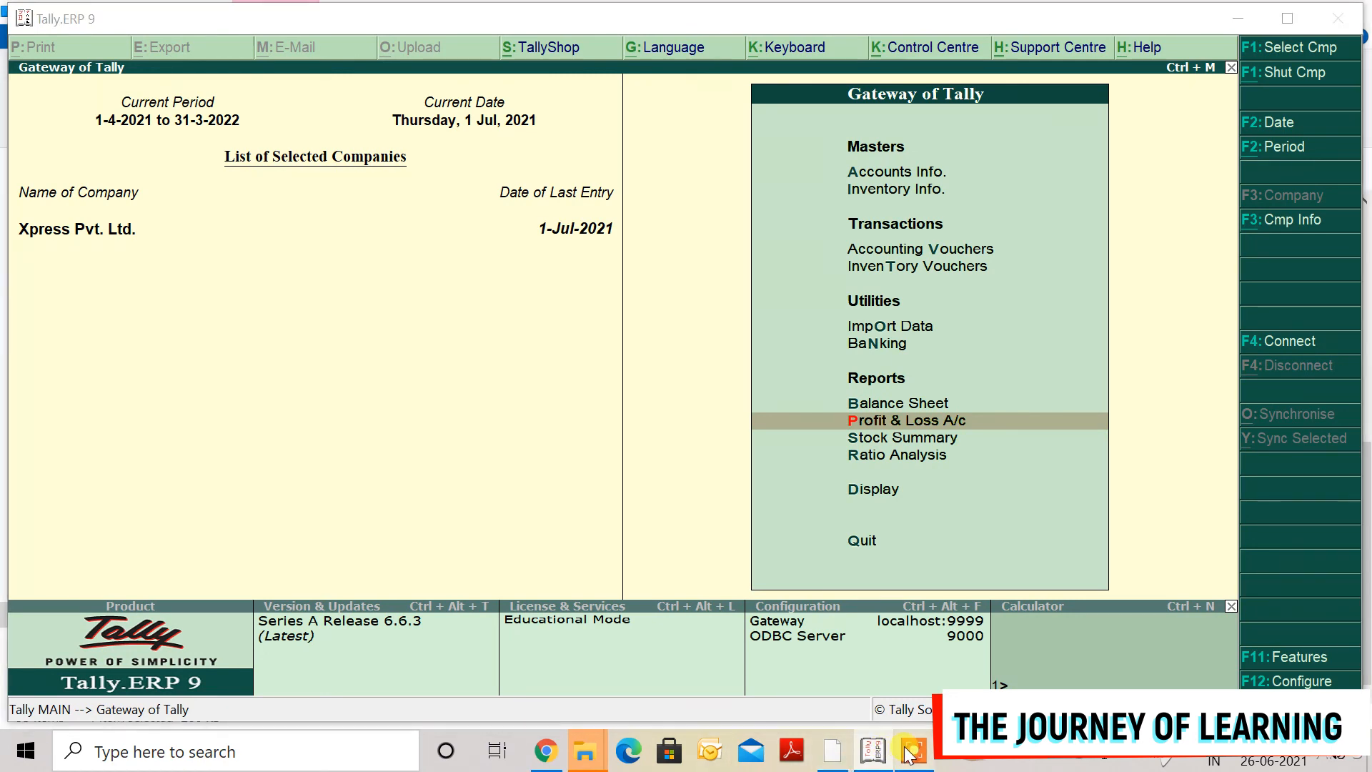